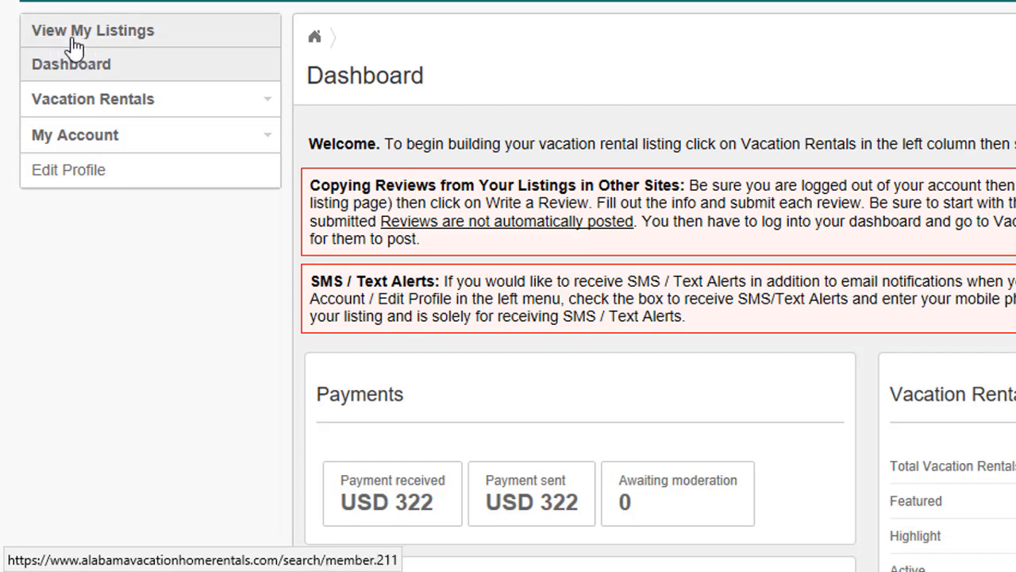
# Step: Open listing 221 for editing from the managed vacation rental listings and go to its rates
pyautogui.click(108, 107)
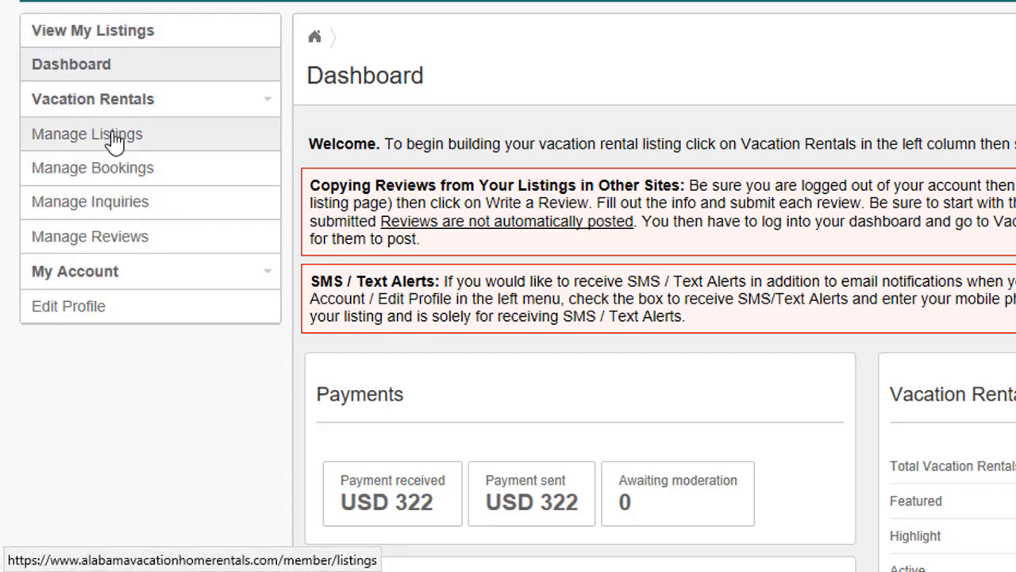
pyautogui.click(115, 140)
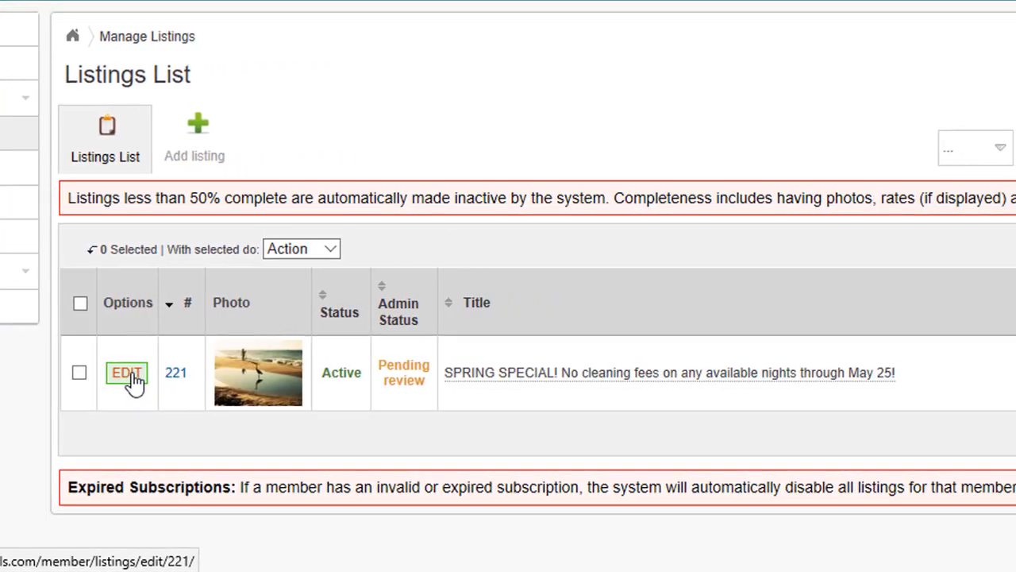
pyautogui.click(74, 373)
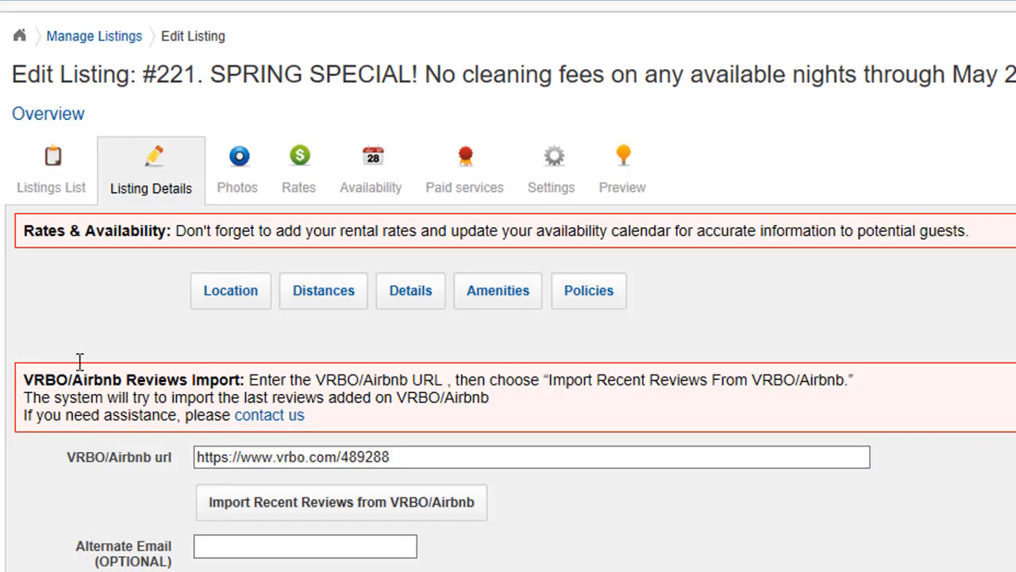
pyautogui.click(300, 161)
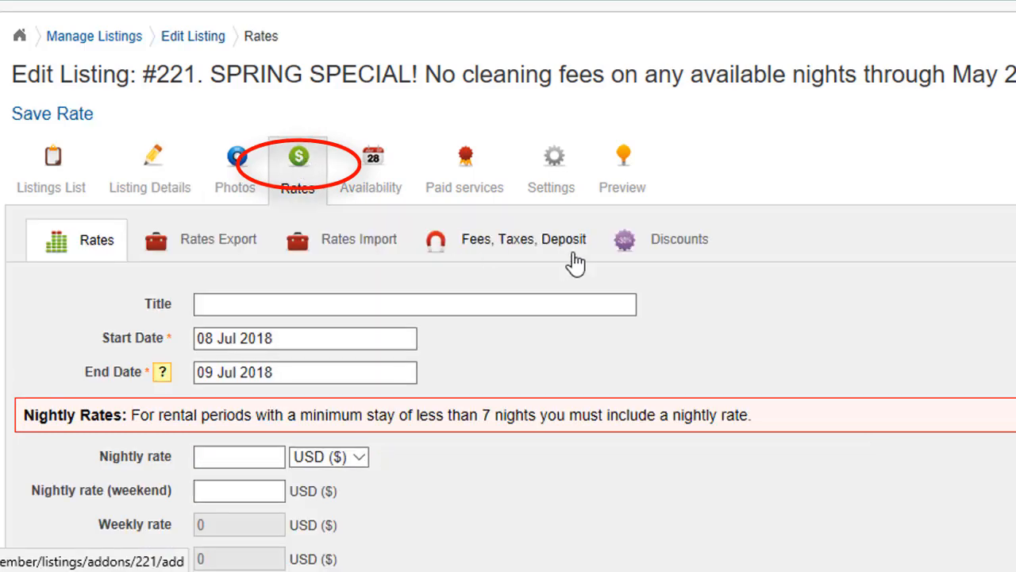
# Step: Examine the new rate form, the rates calendar and the table of existing rate periods
pyautogui.scroll(-3, 940, 352)
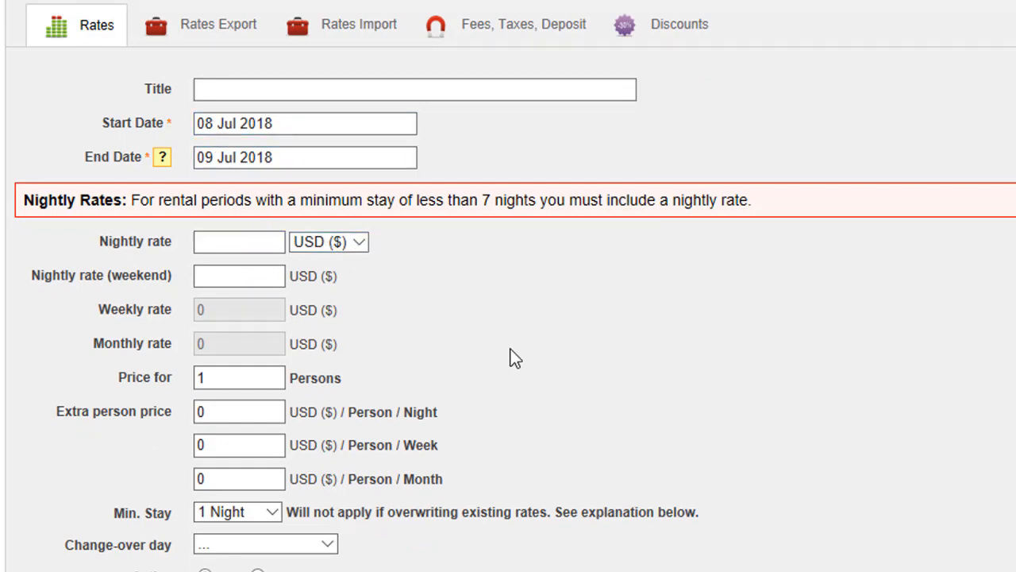
pyautogui.scroll(-1, 644, 334)
pyautogui.scroll(-7, 644, 325)
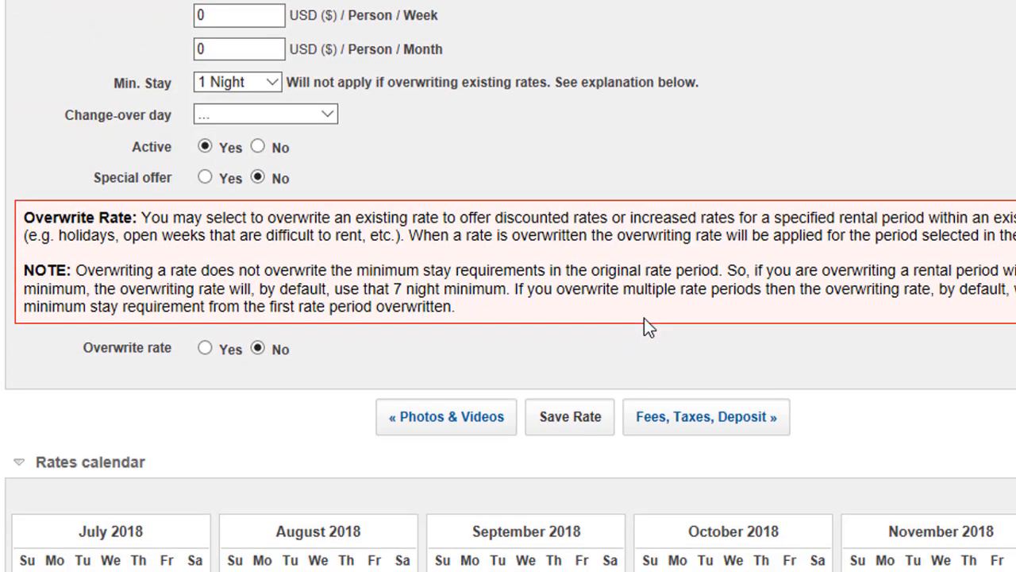
pyautogui.scroll(-5, 644, 325)
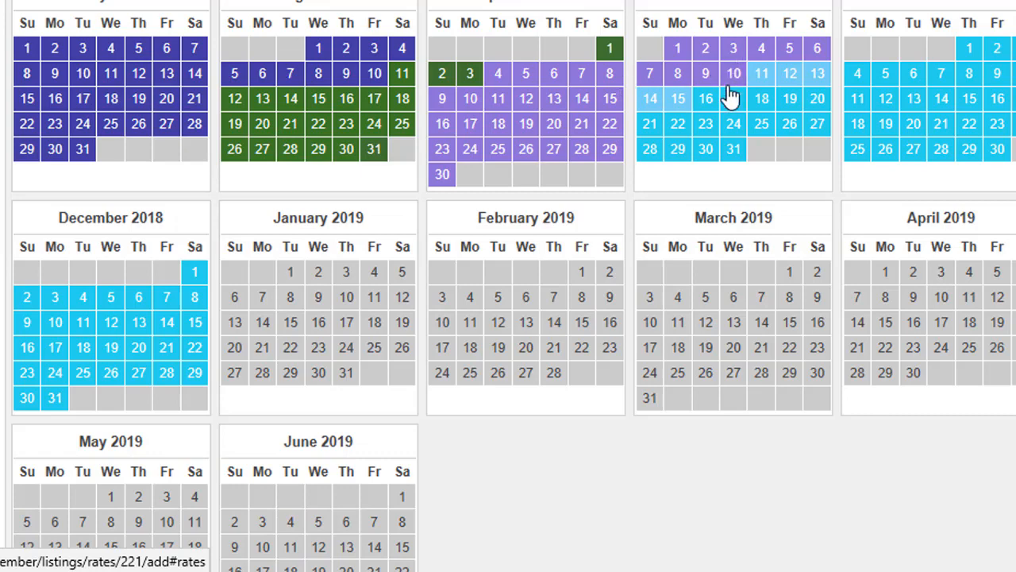
pyautogui.moveTo(941, 97)
pyautogui.moveTo(706, 59)
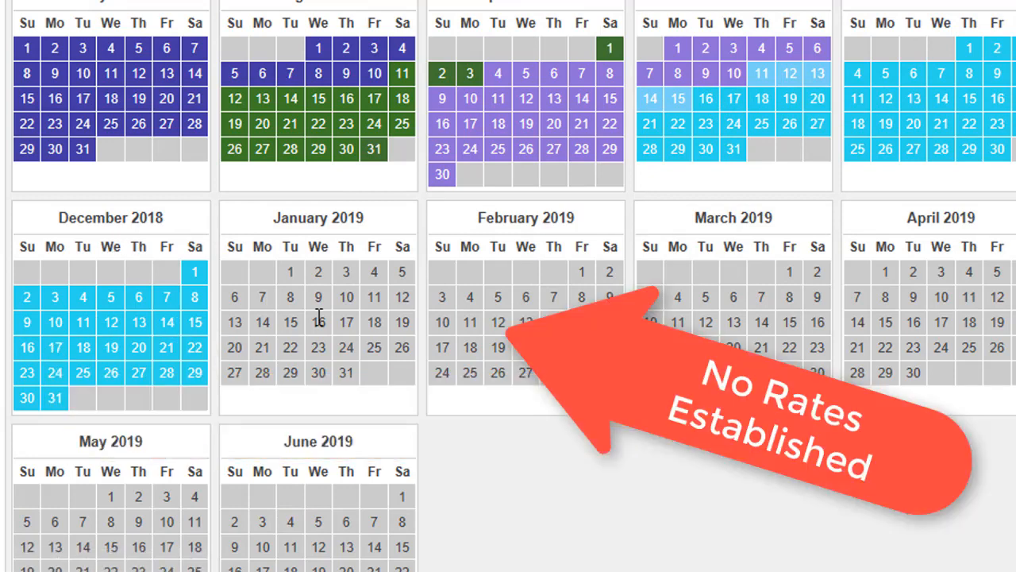
pyautogui.scroll(-9, 662, 286)
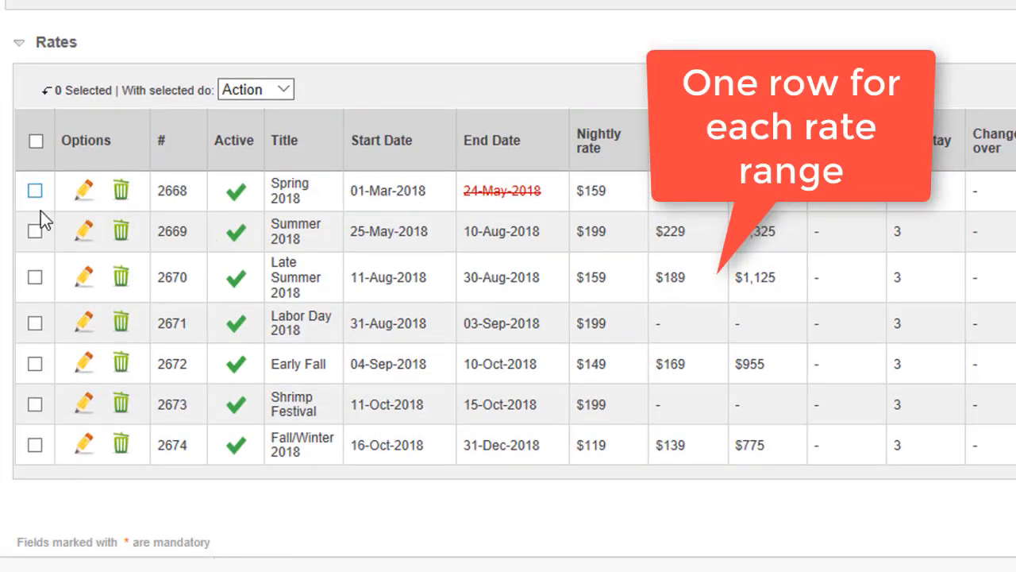
# Step: Open the Summer 2018 rate, review its dates, prices, minimum stay and overwrite options, and return to the rates list
pyautogui.click(85, 235)
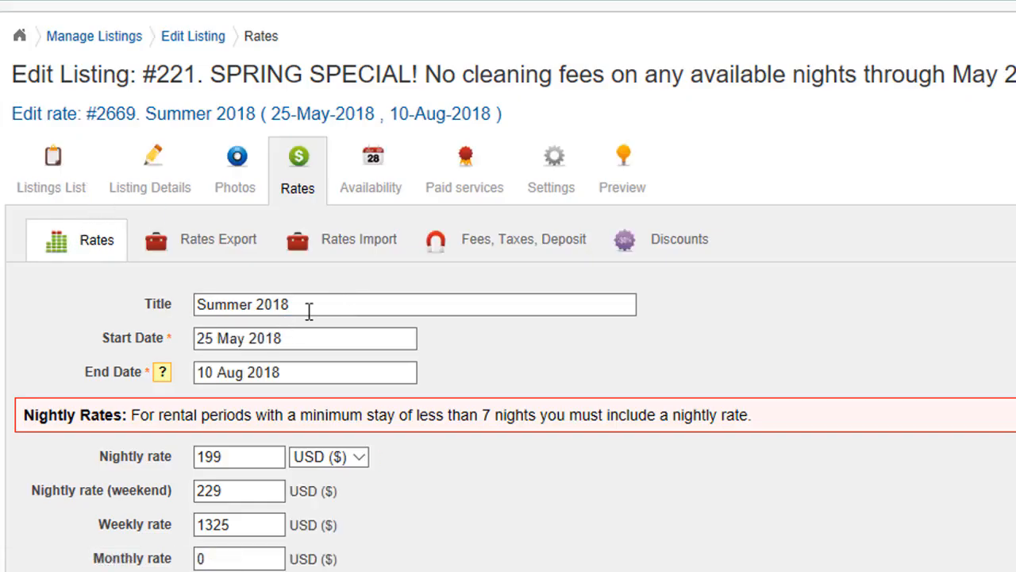
pyautogui.click(323, 305)
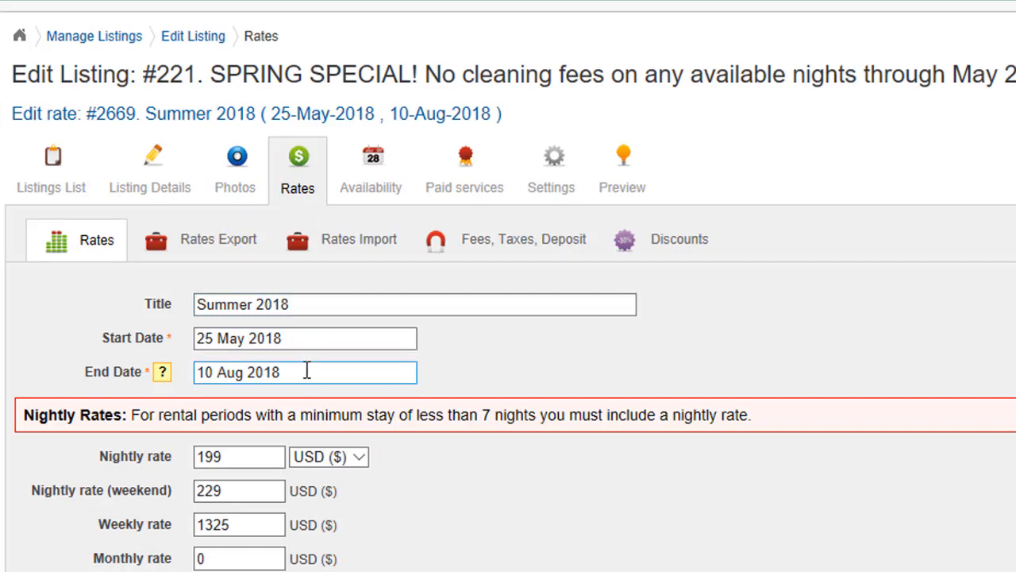
pyautogui.scroll(-2, 291, 358)
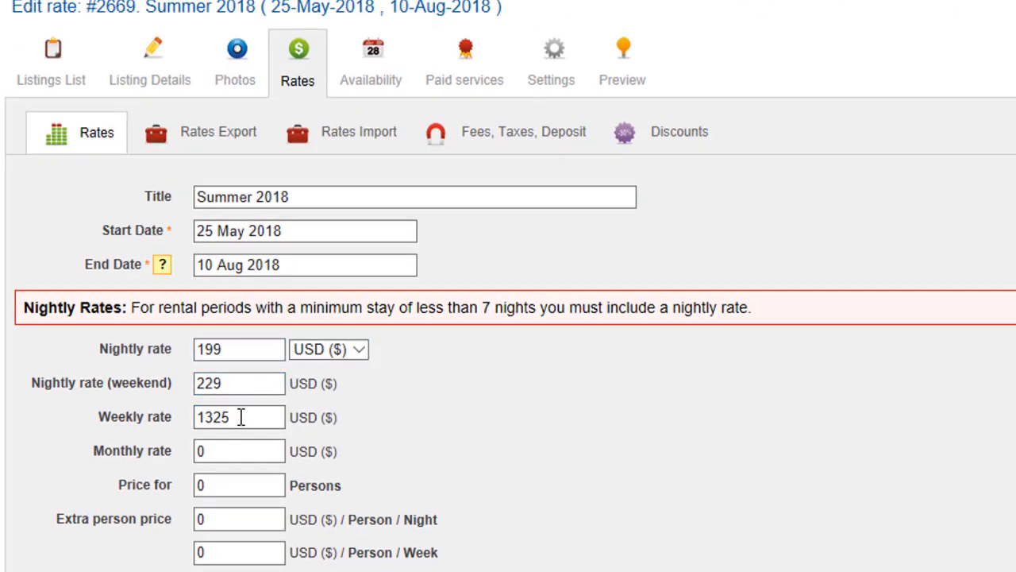
pyautogui.scroll(-2, 452, 391)
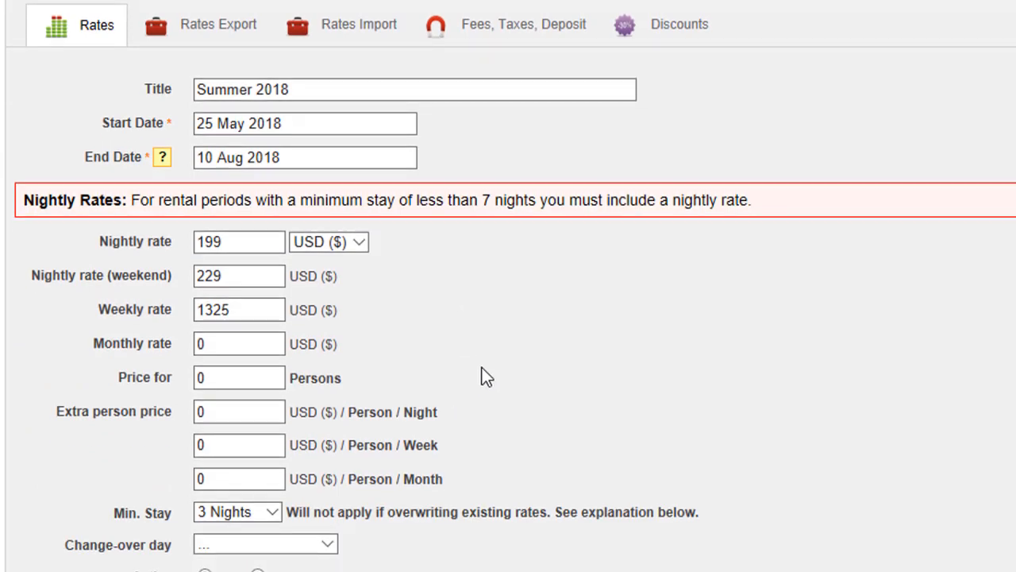
pyautogui.scroll(-6, 482, 369)
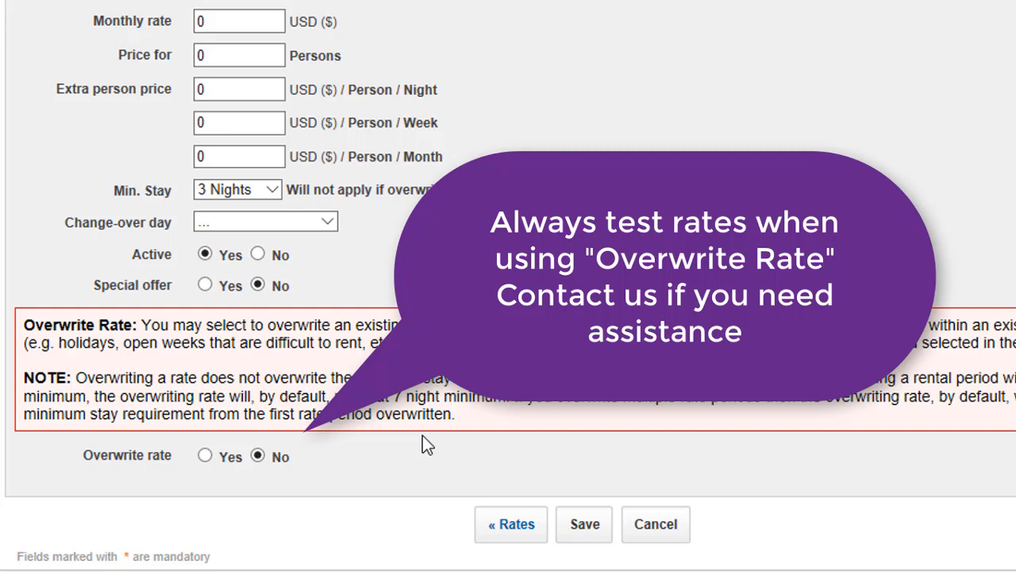
pyautogui.scroll(-1, 422, 435)
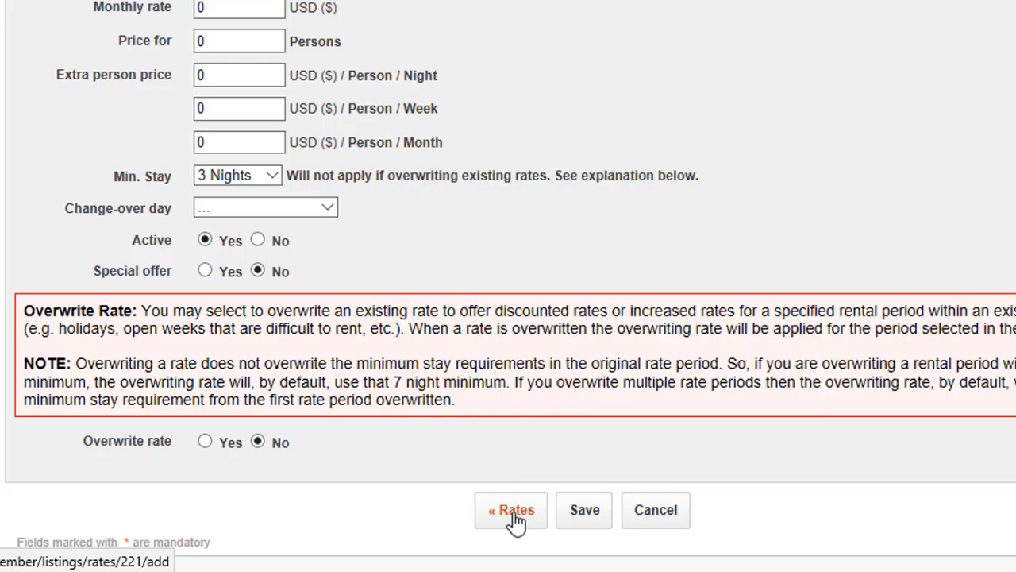
pyautogui.click(512, 510)
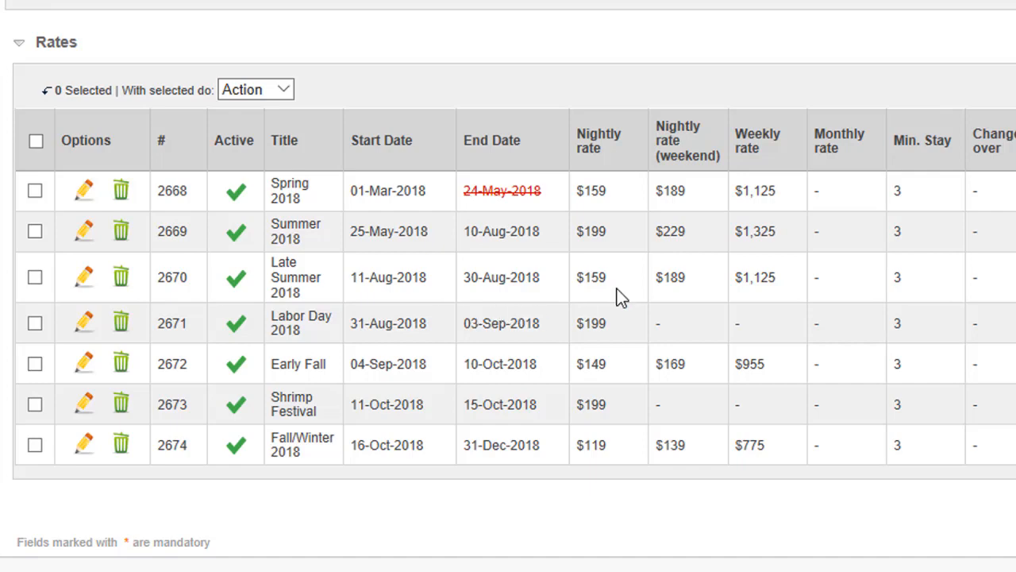
# Step: Export the listing's rates and open the exported rates_2018-07-08.csv in Excel
pyautogui.scroll(10, 637, 320)
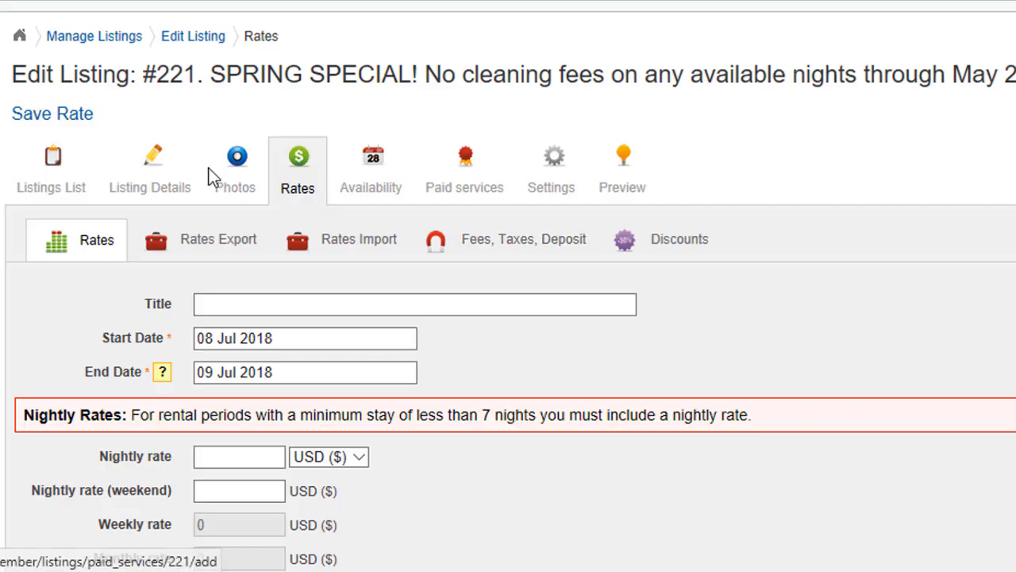
pyautogui.click(218, 245)
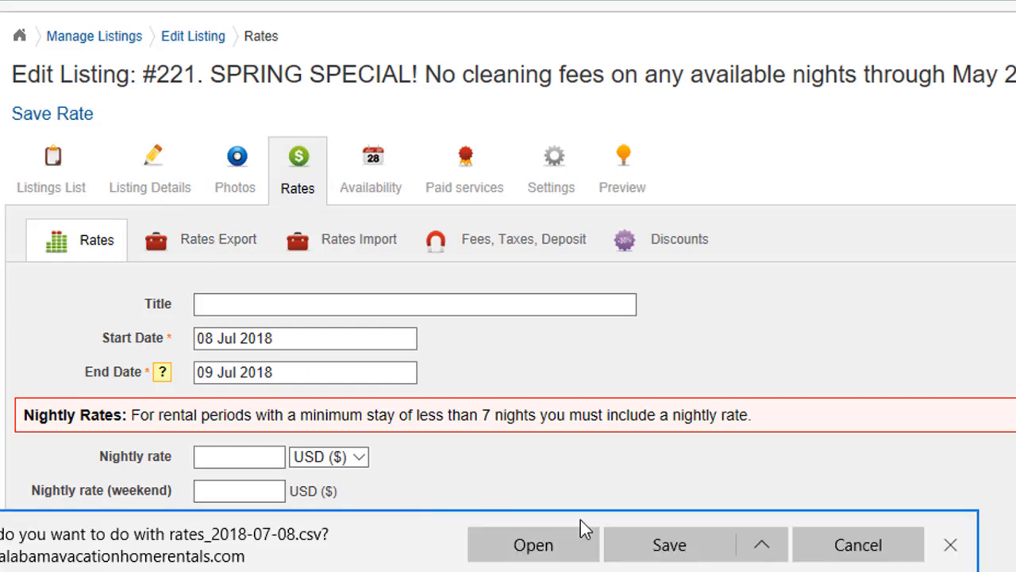
pyautogui.click(533, 545)
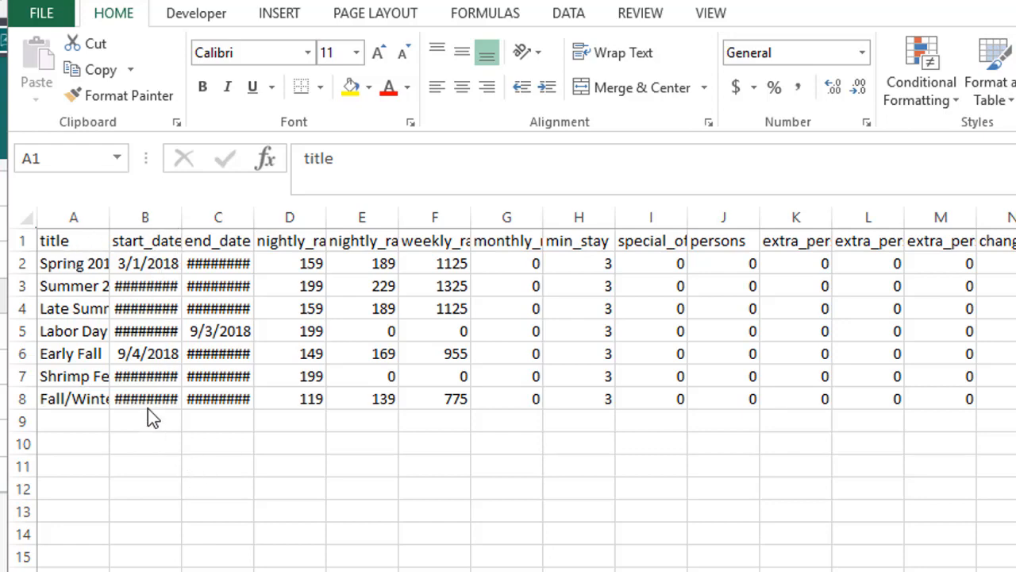
# Step: Widen the start_date, end_date and title columns so their contents show in full
pyautogui.click(143, 216)
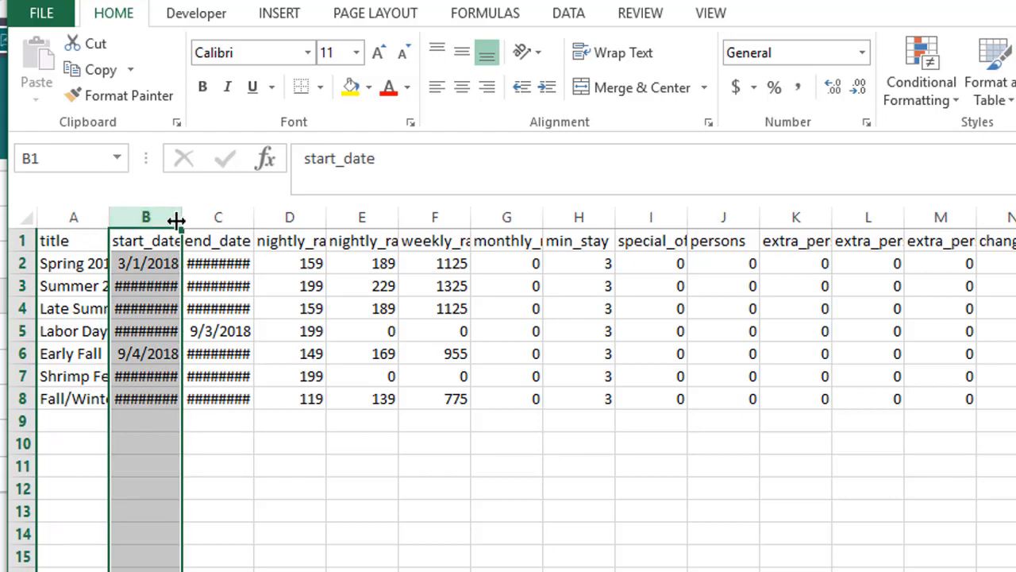
pyautogui.moveTo(176, 220); pyautogui.dragTo(227, 92)
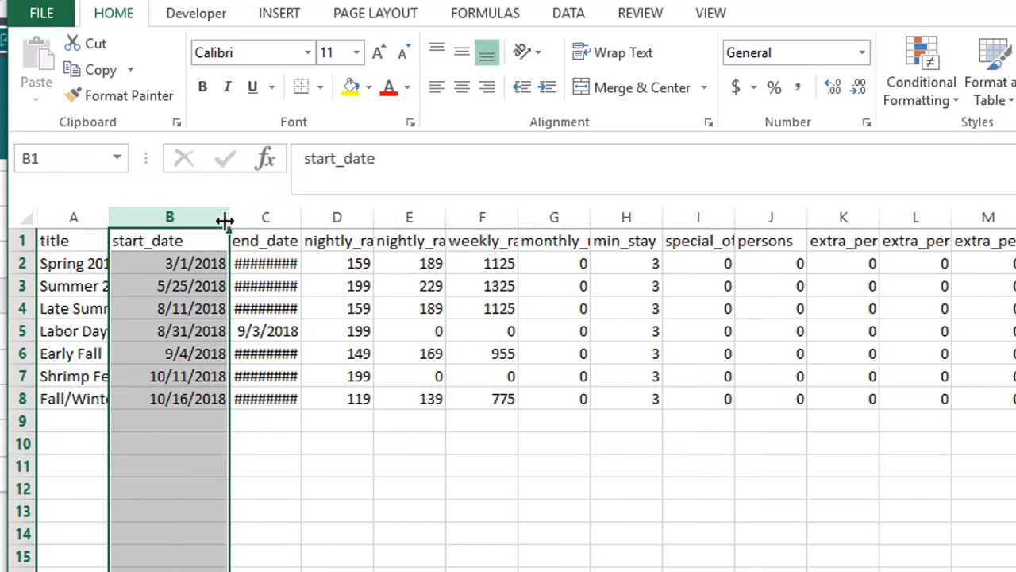
pyautogui.click(279, 216)
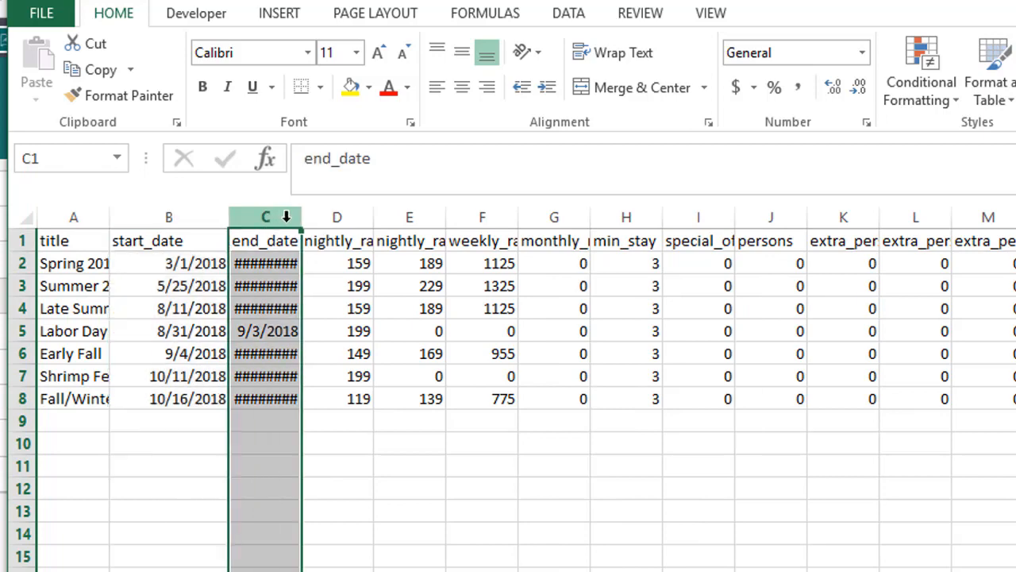
pyautogui.moveTo(302, 218); pyautogui.dragTo(341, 218)
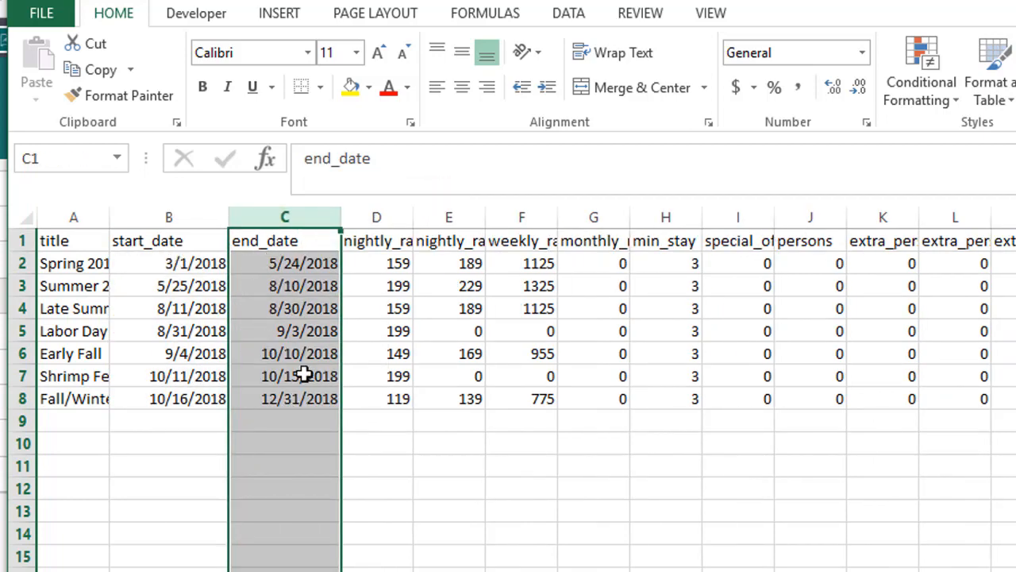
pyautogui.moveTo(109, 217); pyautogui.dragTo(171, 219)
# Step: Look over the exported rate columns through to the changeover_day cells N2 to N8
pyautogui.click(488, 449)
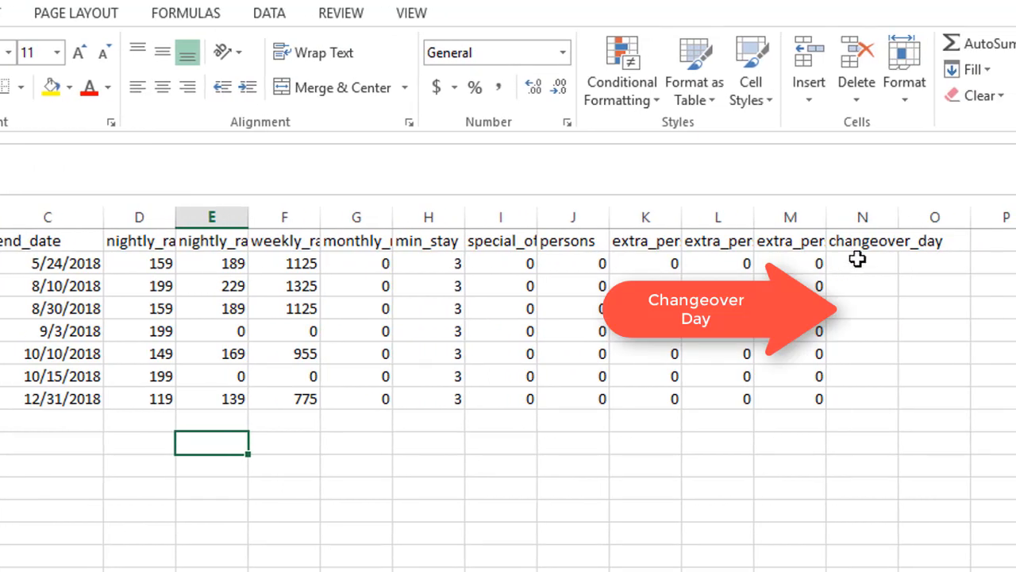
pyautogui.moveTo(857, 259); pyautogui.dragTo(839, 402)
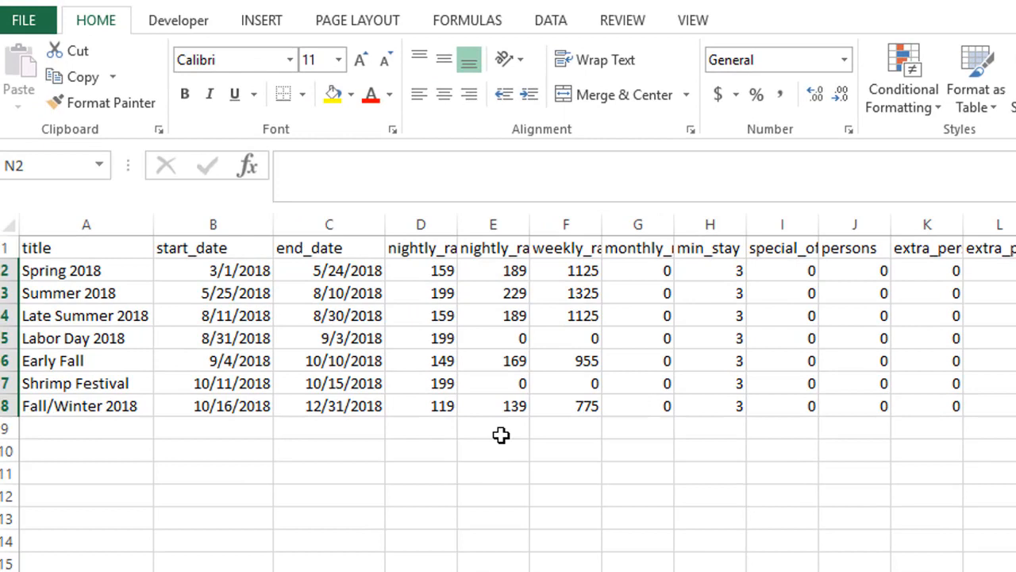
pyautogui.click(217, 424)
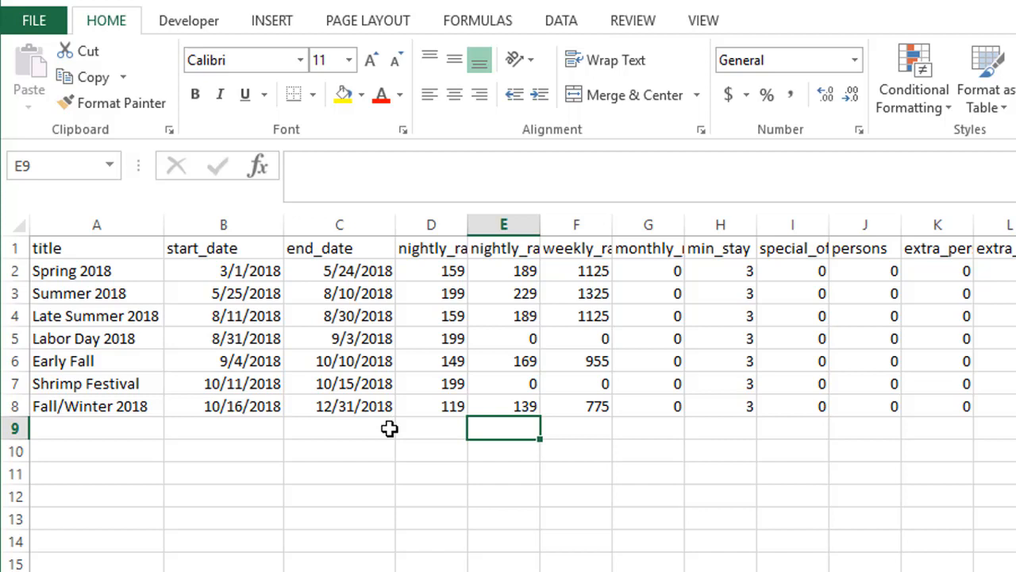
# Step: Copy all the 2018 rate rows, from Spring 2018 to Fall/Winter 2018, and paste them starting at cell A10
pyautogui.click(55, 268)
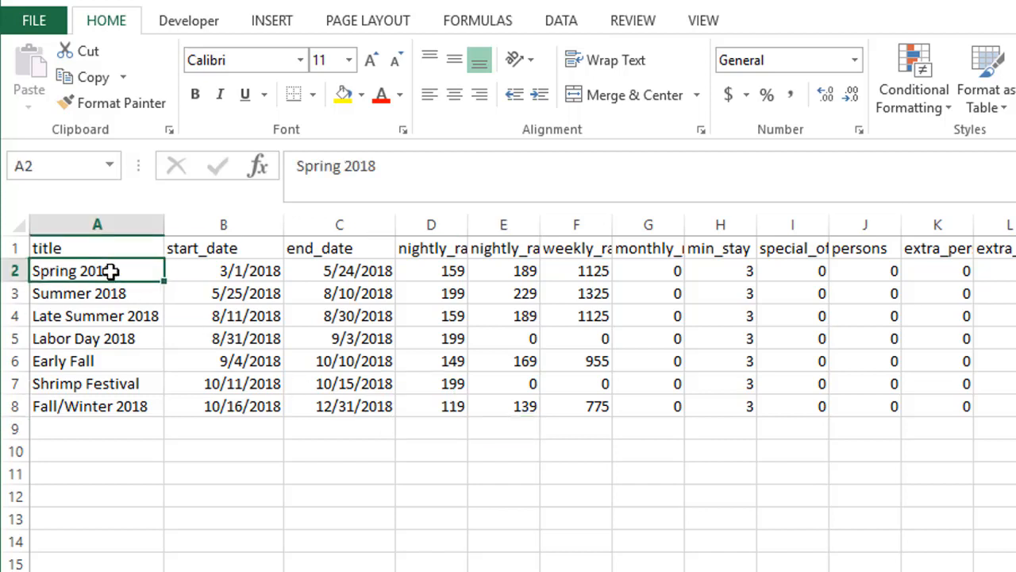
pyautogui.moveTo(112, 271); pyautogui.dragTo(1015, 405)
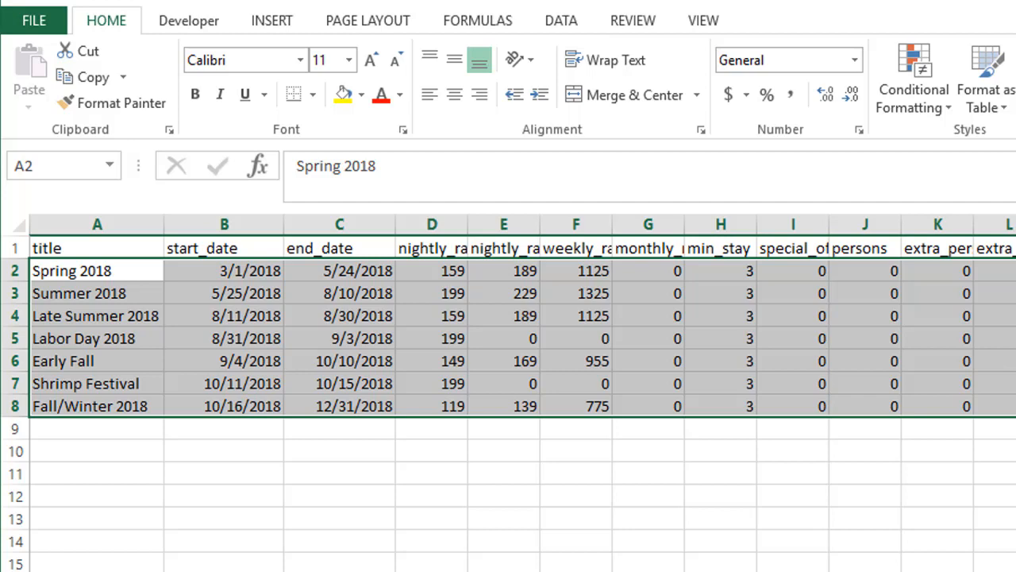
pyautogui.hotkey('ctrl', 'c')
pyautogui.click(59, 446)
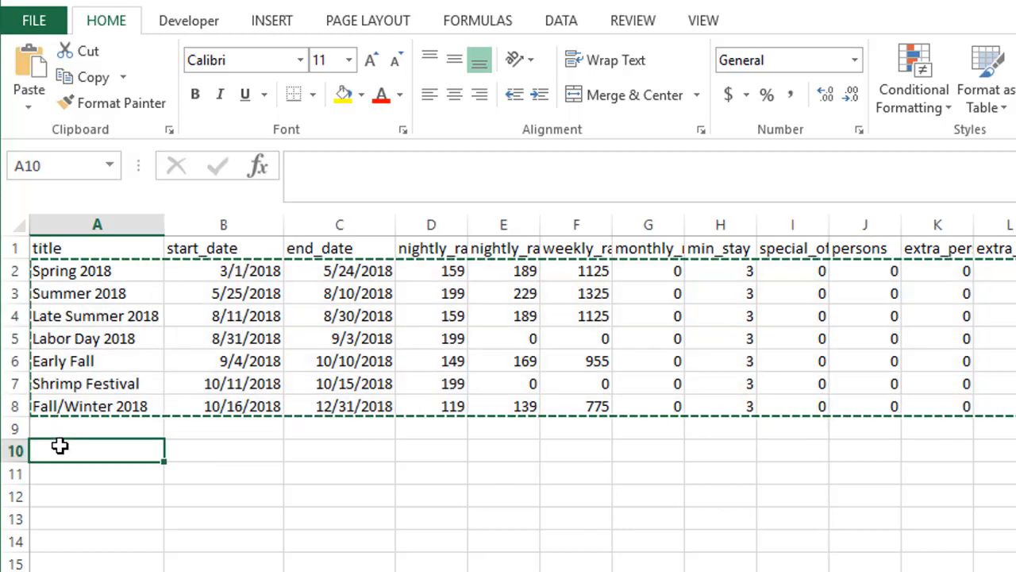
pyautogui.rightClick(59, 446)
pyautogui.click(108, 95)
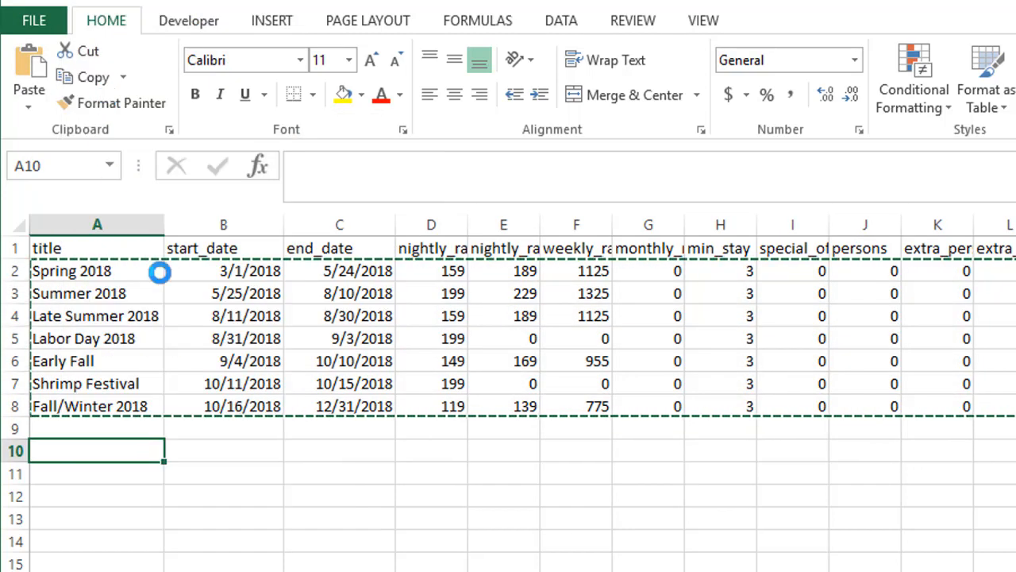
pyautogui.click(262, 402)
# Step: Start a Winter rate period in blank row 9, with start date 1/1/2019 and end date 2/28/2019
pyautogui.click(15, 428)
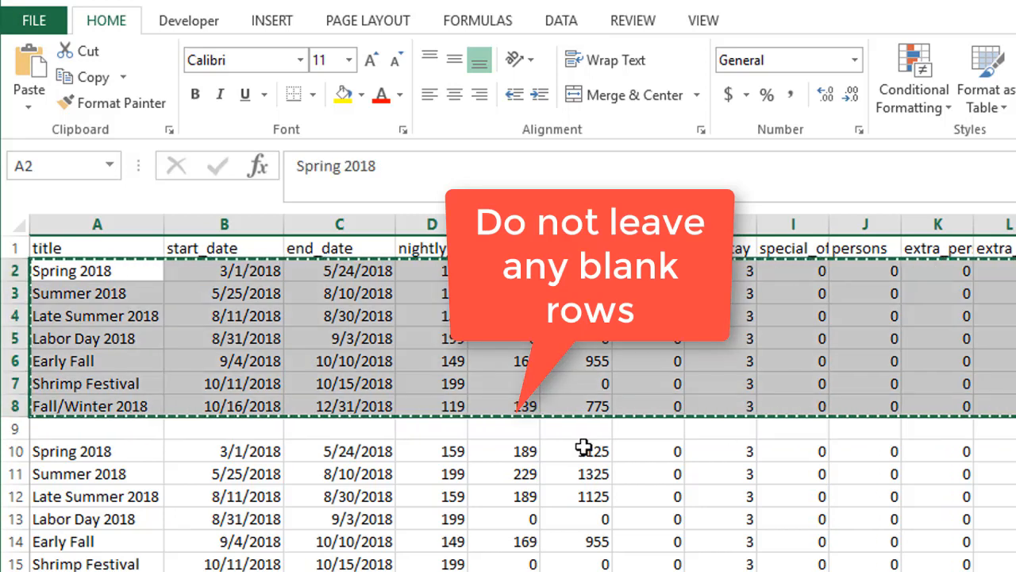
pyautogui.click(102, 427)
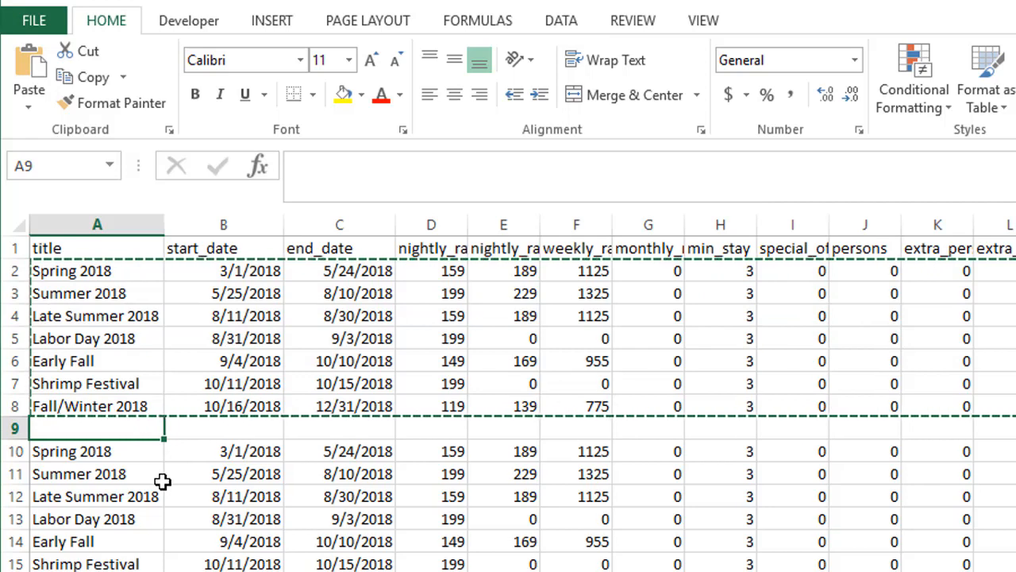
pyautogui.write('Winter')
pyautogui.press('Tab')
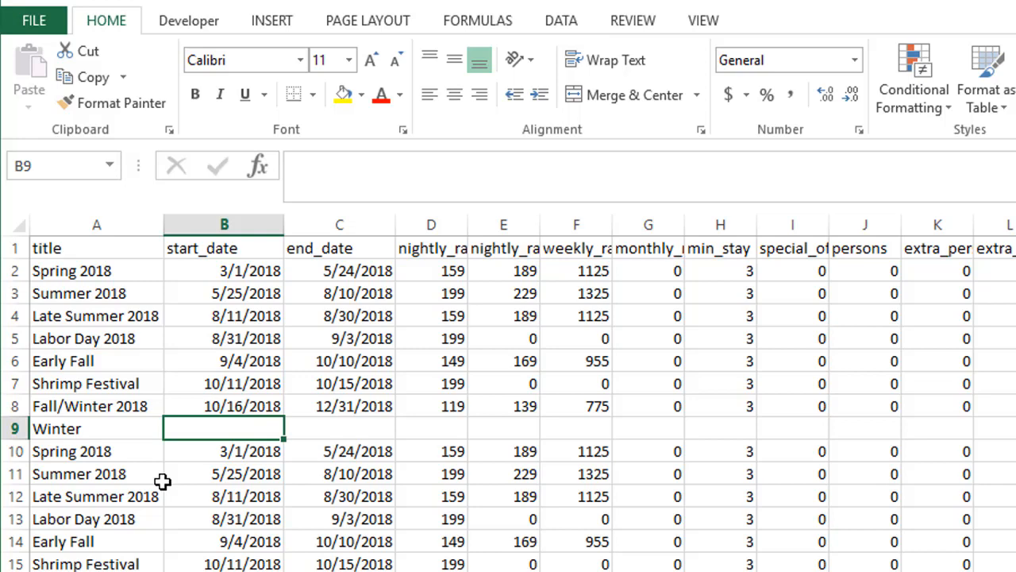
pyautogui.write('1/1/2019')
pyautogui.press('Tab')
pyautogui.write('2/28/2019')
pyautogui.press('Tab')
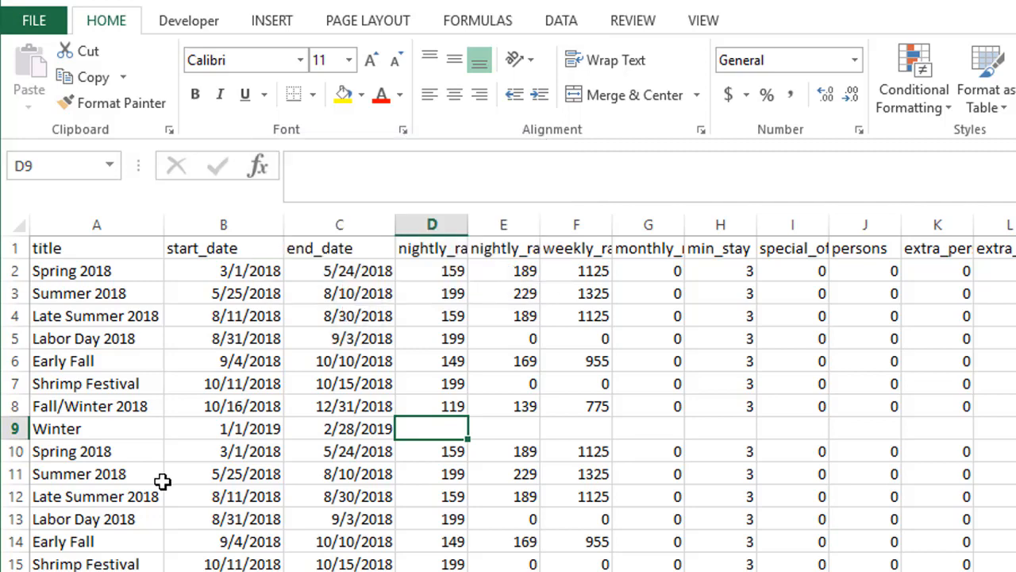
# Step: Fill the Winter row with nightly rates 109 and 129, weekly rate 700, monthly rate 1800, minimum stay 3 and 0 in column I
pyautogui.write('109')
pyautogui.press('Tab')
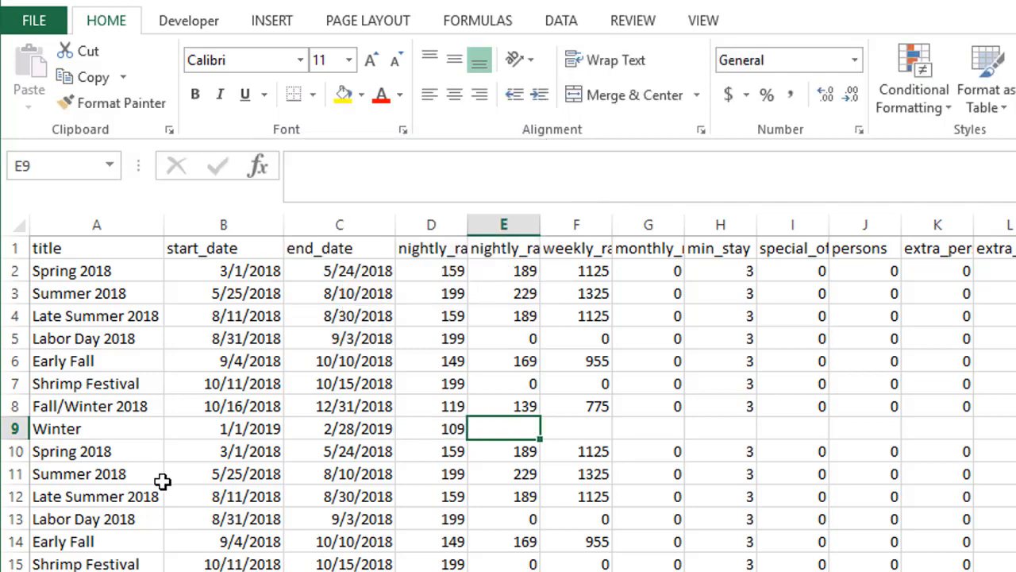
pyautogui.write('129')
pyautogui.press('Tab')
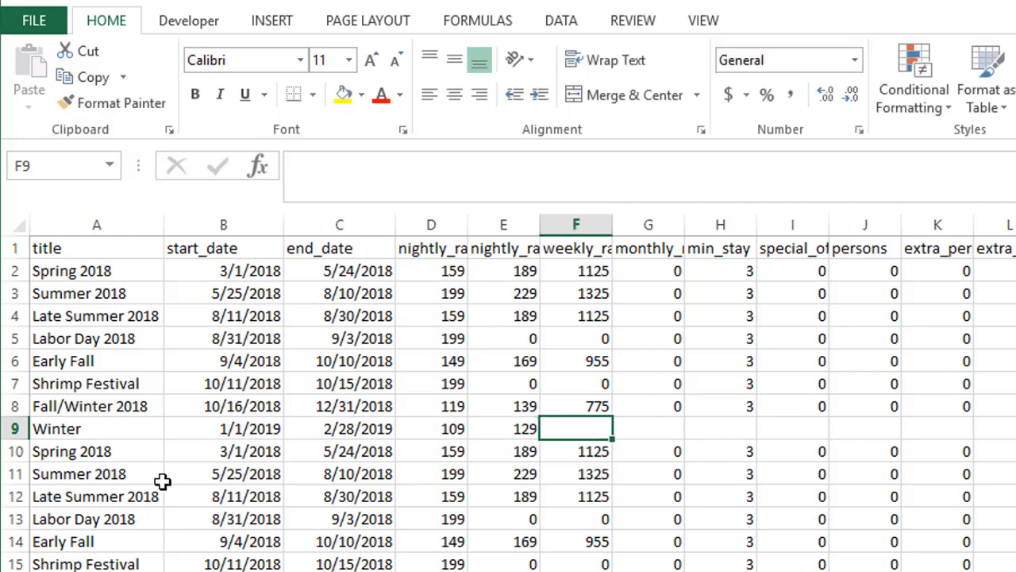
pyautogui.write('700')
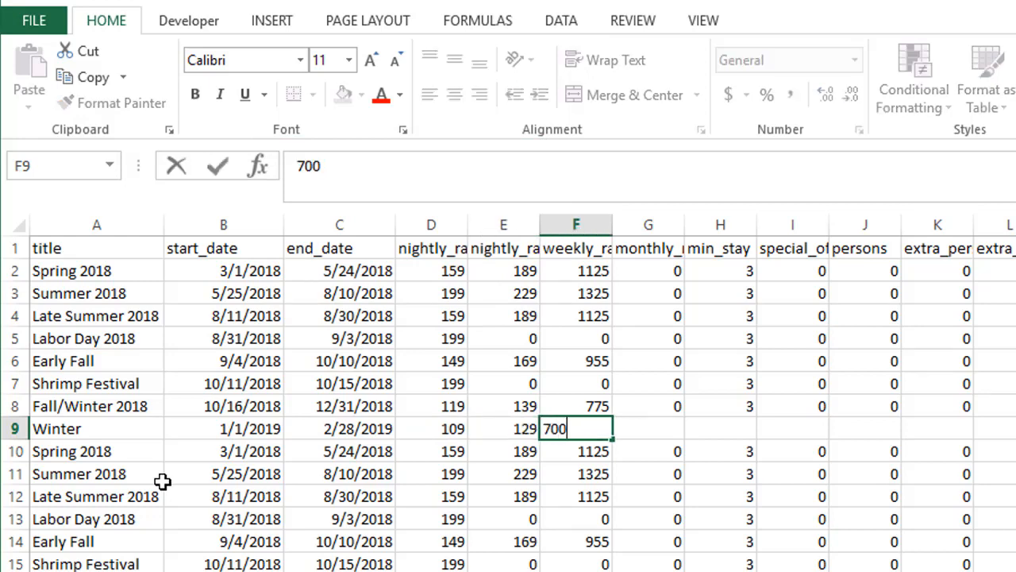
pyautogui.press('Tab')
pyautogui.write('1')
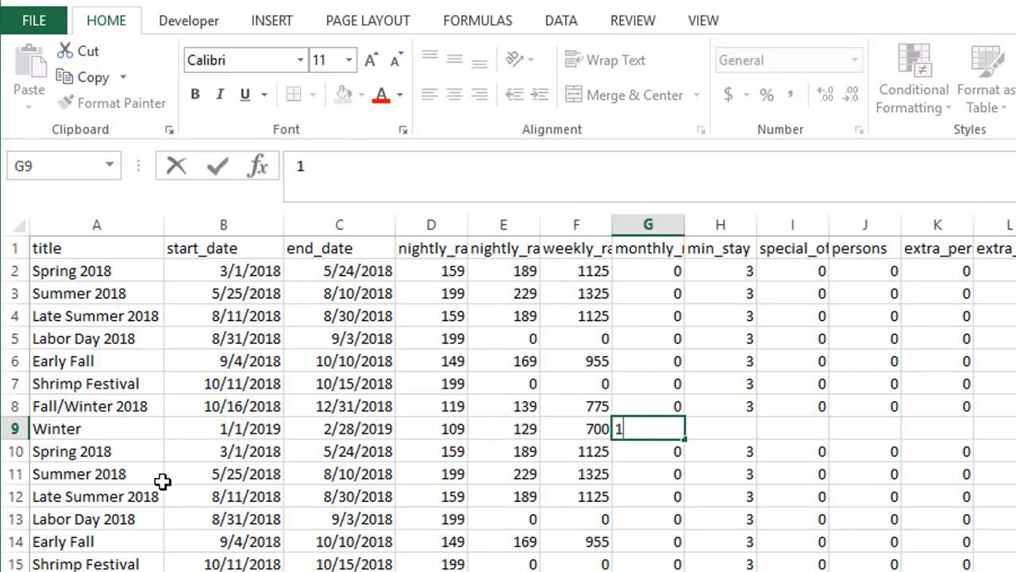
pyautogui.write('800')
pyautogui.press('Tab')
pyautogui.write('3')
pyautogui.press('Tab')
pyautogui.write('0')
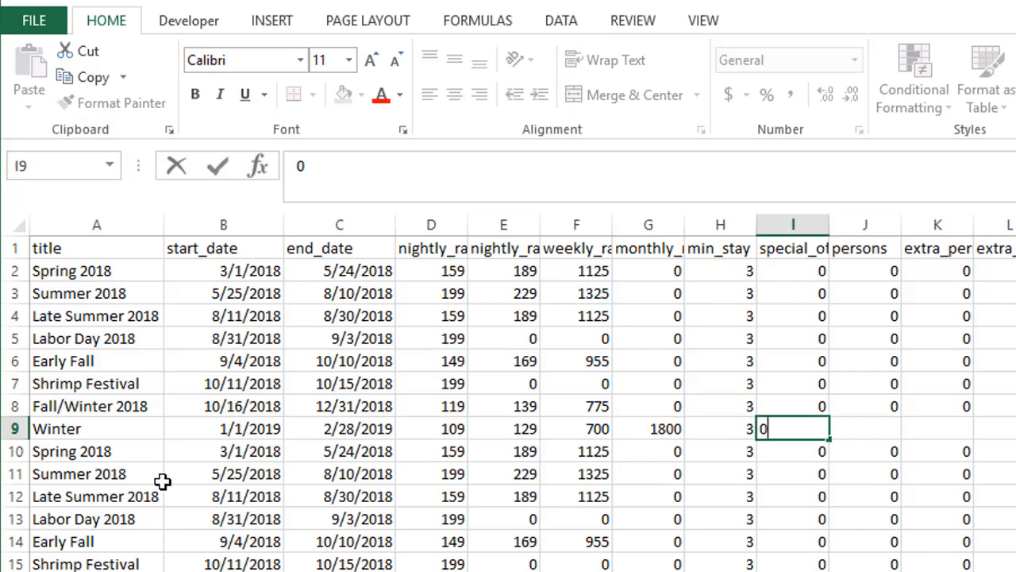
pyautogui.press('Tab')
# Step: Copy the whole Winter row 9 and paste it into row 17, below the second Fall/Winter period
pyautogui.click(16, 429)
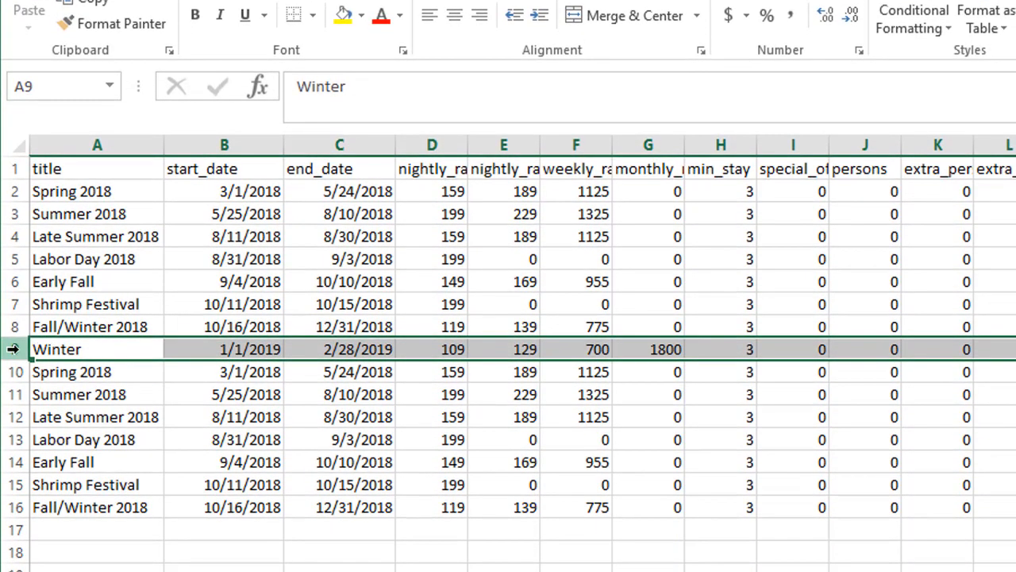
pyautogui.rightClick(13, 350)
pyautogui.click(106, 54)
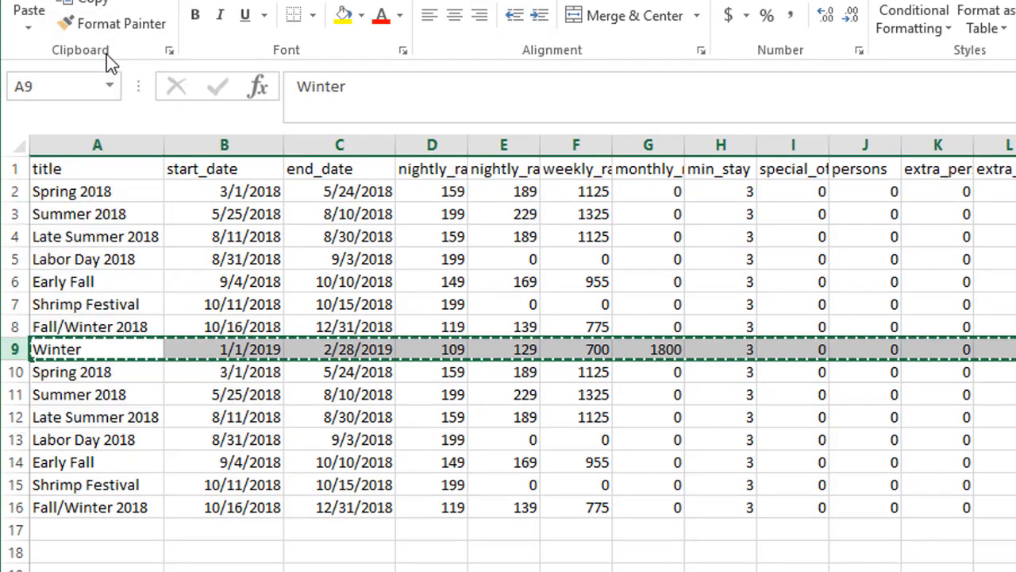
pyautogui.click(102, 528)
pyautogui.rightClick(102, 528)
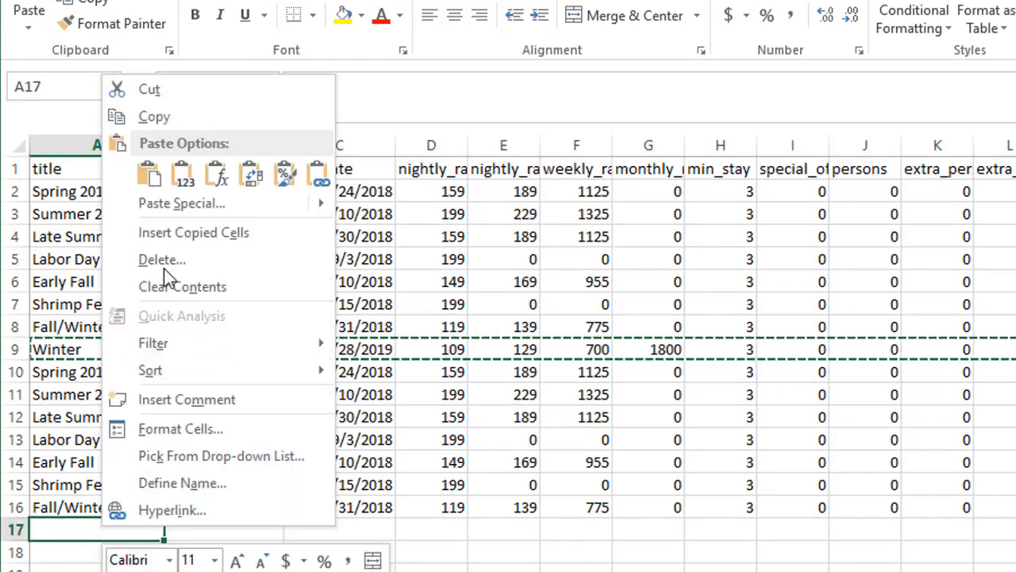
pyautogui.click(154, 169)
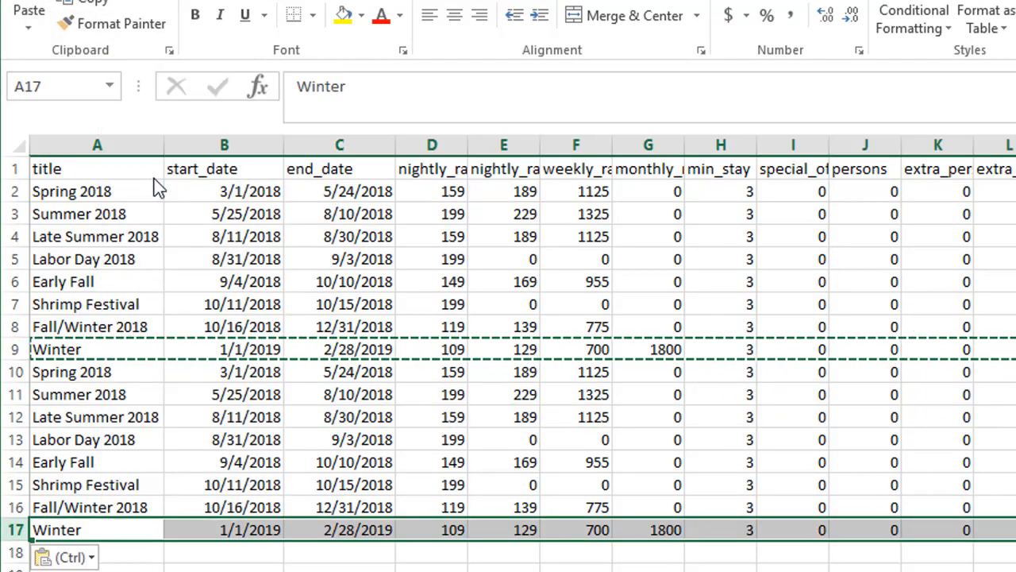
# Step: Set the row 17 Winter period's start date to 1/1/2020 and its end date to 2/28/2020
pyautogui.click(209, 528)
pyautogui.click(365, 86)
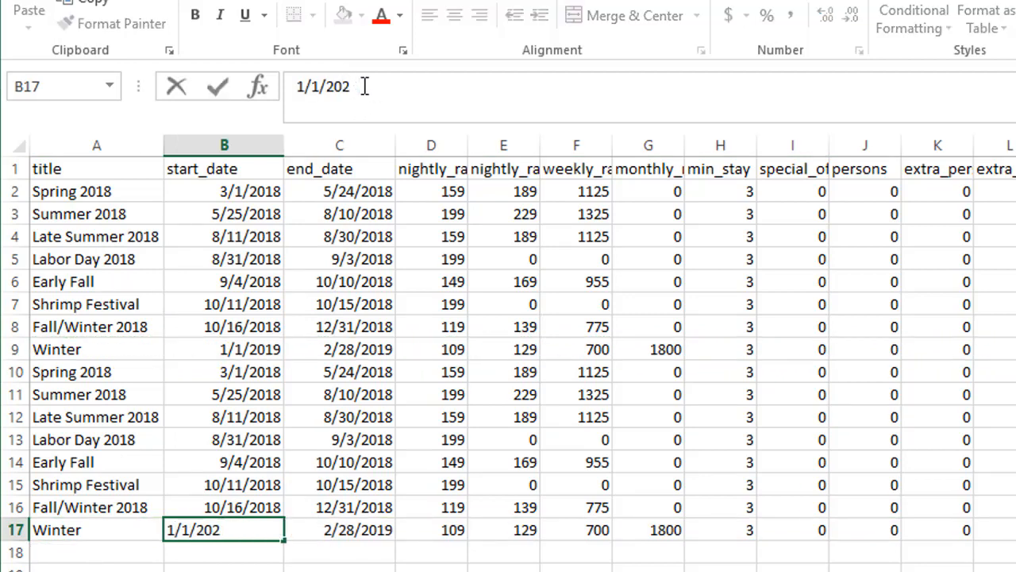
pyautogui.press('Tab')
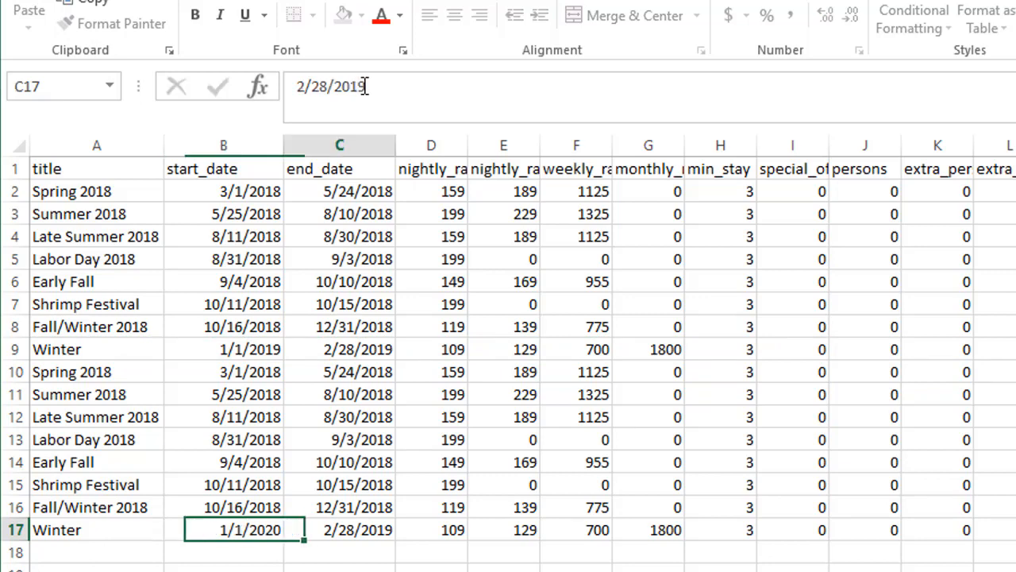
pyautogui.click(365, 86)
pyautogui.press('BackSpace')
pyautogui.write('0')
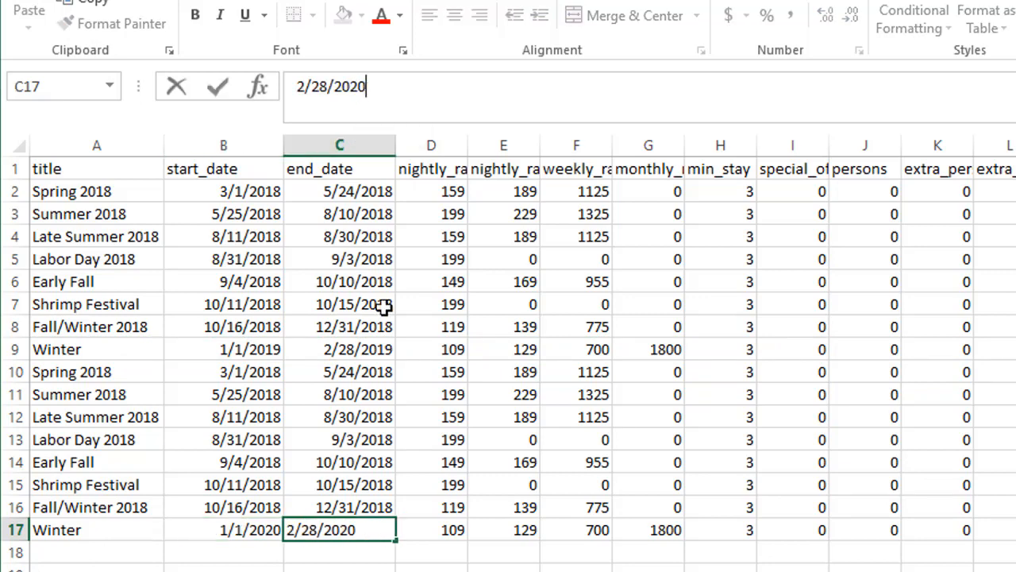
pyautogui.click(343, 538)
pyautogui.click(387, 554)
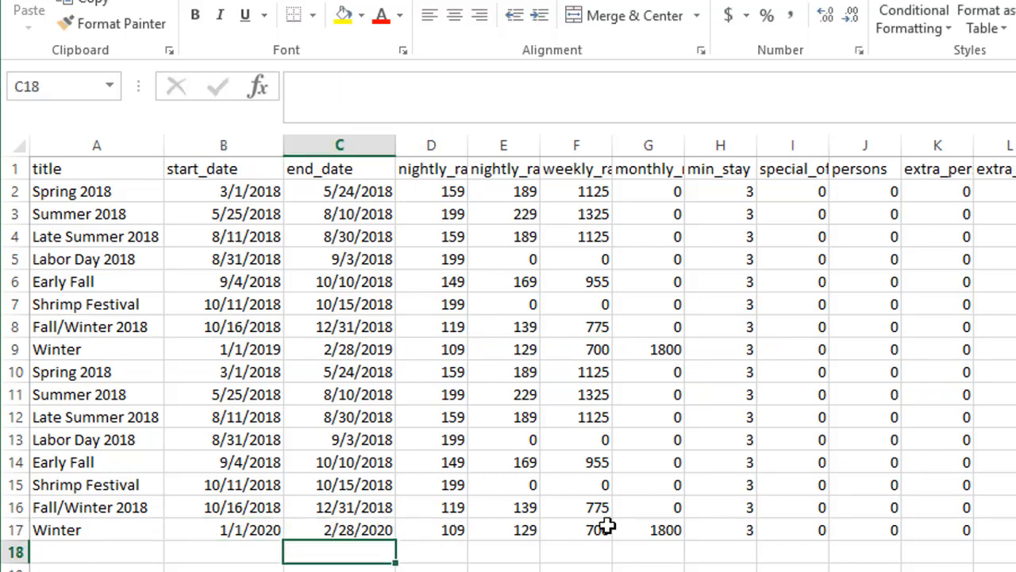
# Step: Review the nightly and weekly rates of the row 17 Winter period and the titles and dates in rows 10 to 16
pyautogui.click(431, 531)
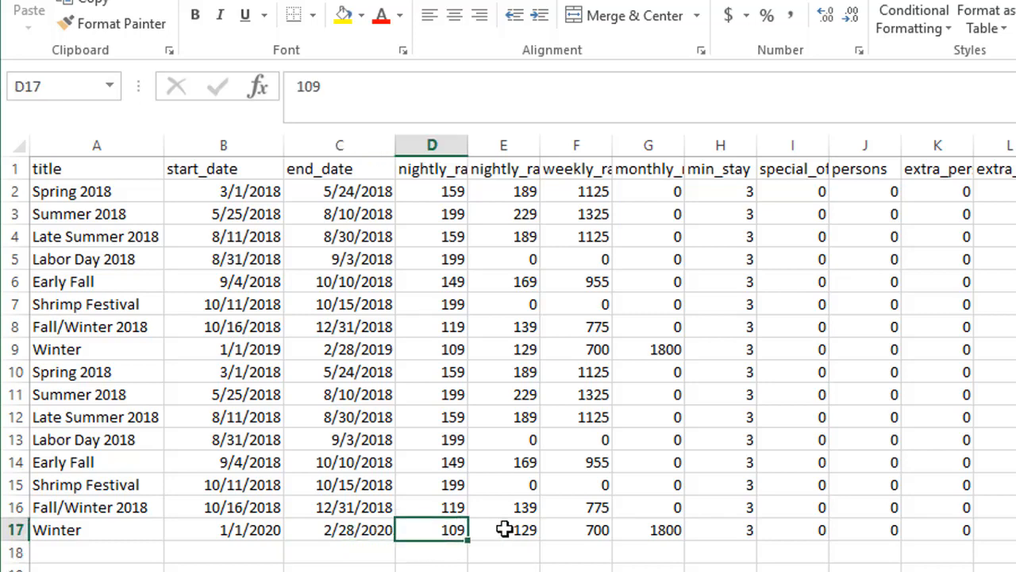
pyautogui.click(504, 528)
pyautogui.click(583, 529)
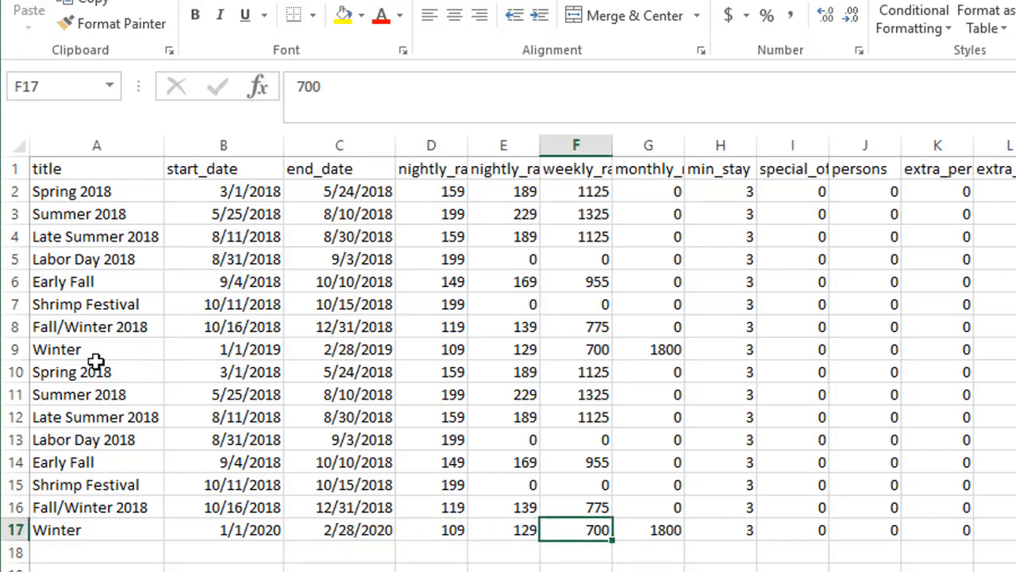
pyautogui.moveTo(79, 373); pyautogui.dragTo(384, 506)
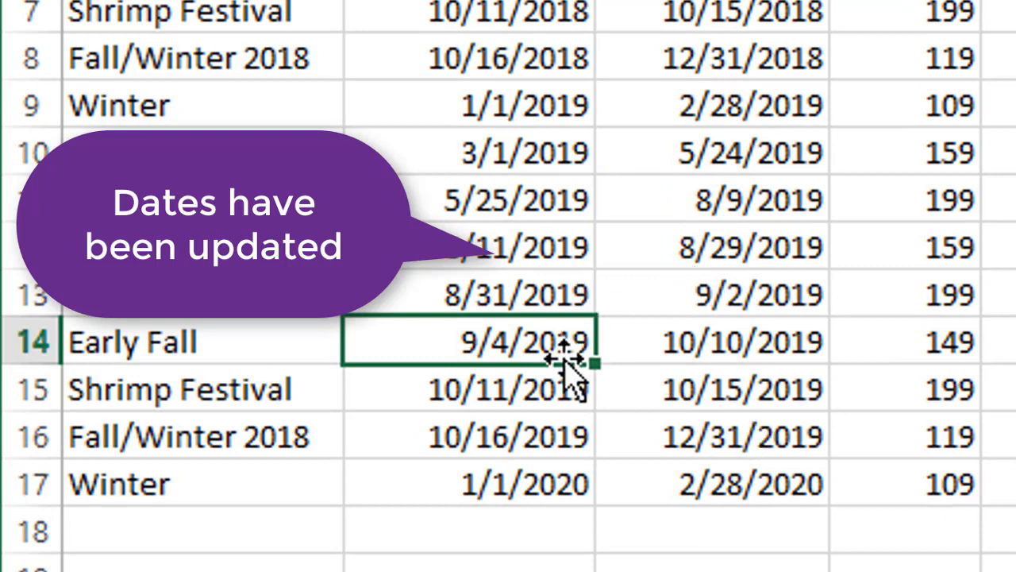
# Step: Set the 2019 Early Fall start date in B14 to 9/3/2019, the day after the Labor Day period ends
pyautogui.click(772, 287)
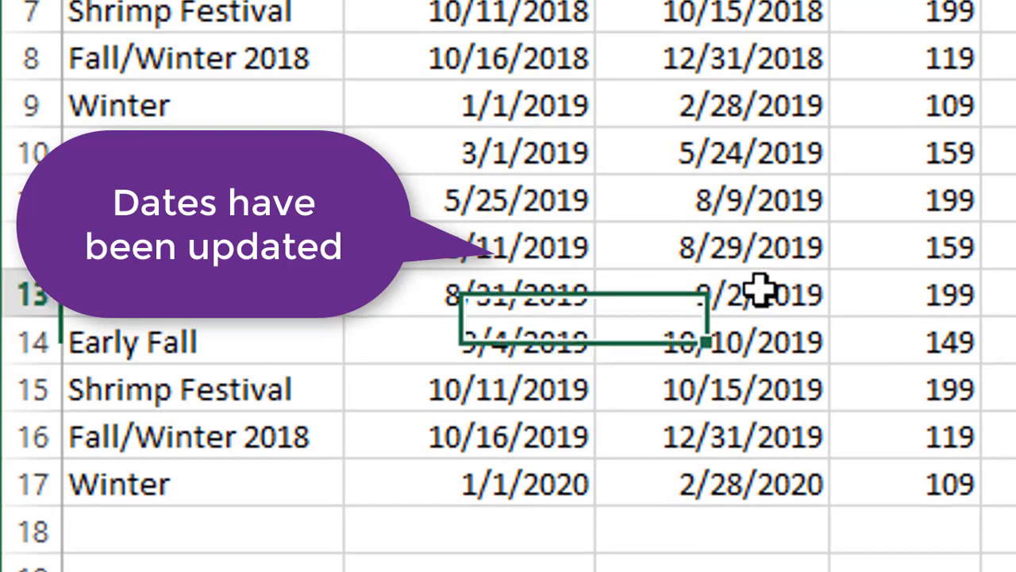
pyautogui.click(532, 355)
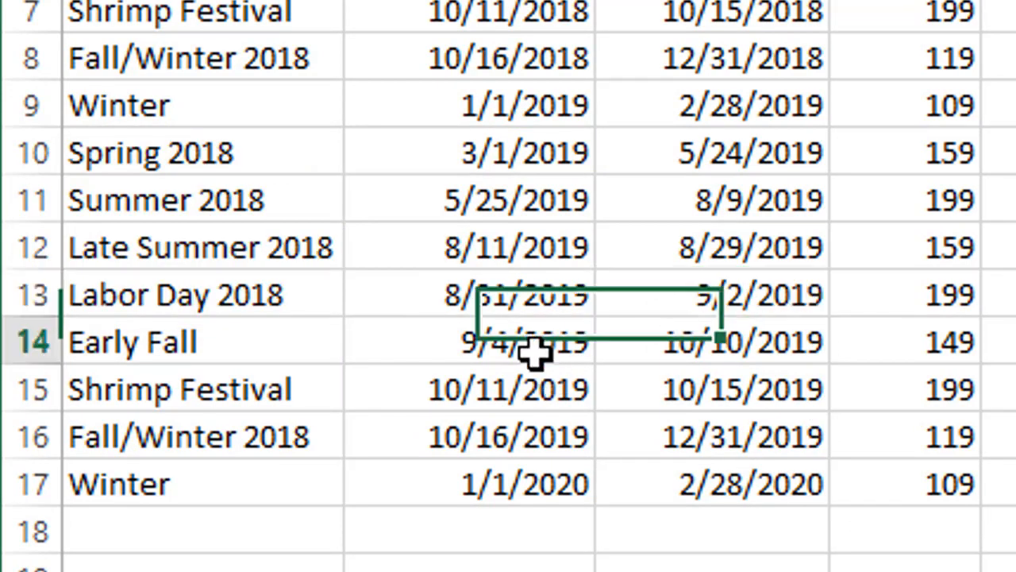
pyautogui.press('F2')
pyautogui.press('BackSpace')
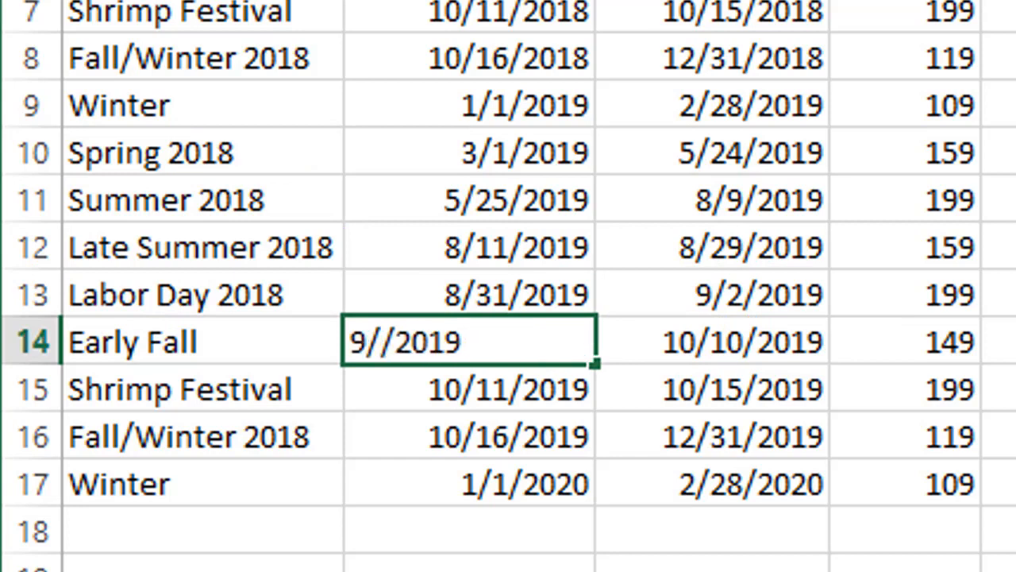
pyautogui.write('3')
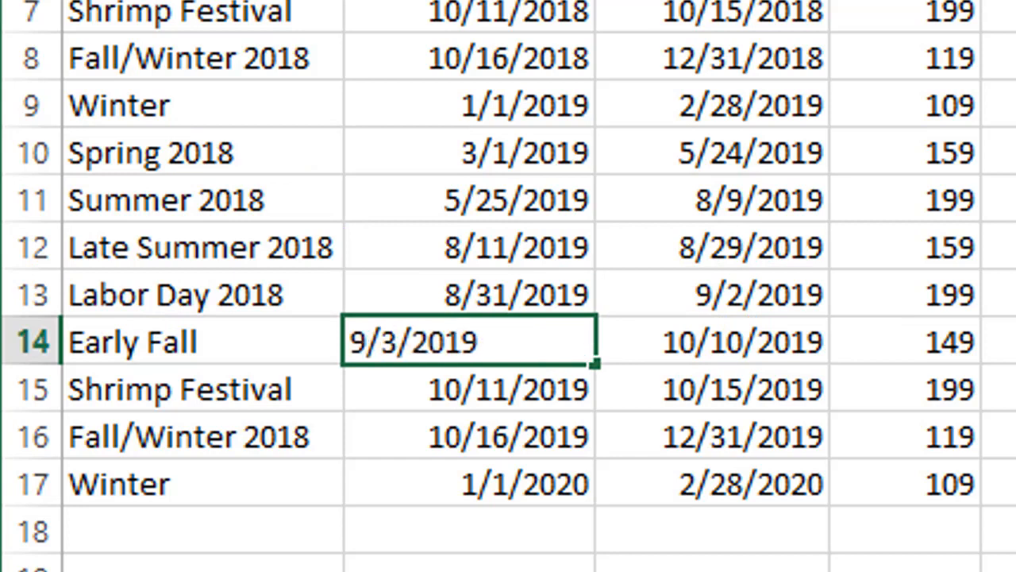
pyautogui.click(698, 333)
pyautogui.click(486, 341)
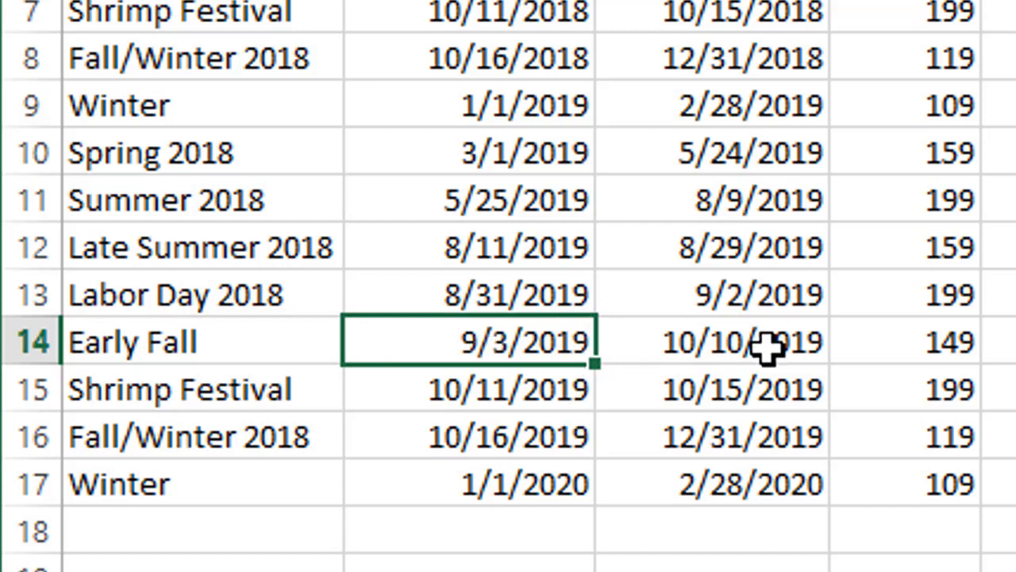
# Step: Check the 2019 period titles and compare each period's end date with the following start date in rows 8 to 14
pyautogui.click(771, 292)
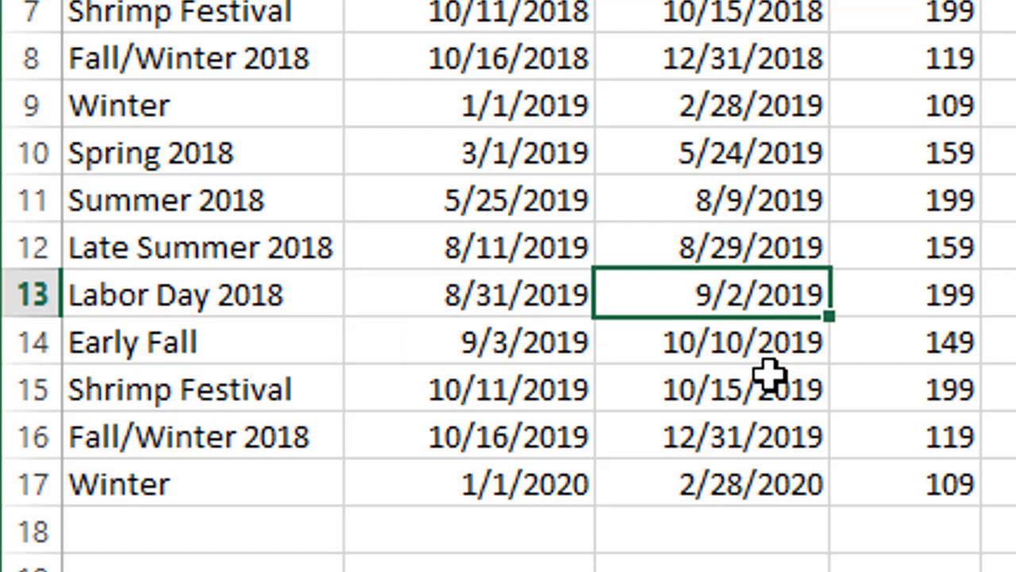
pyautogui.click(696, 347)
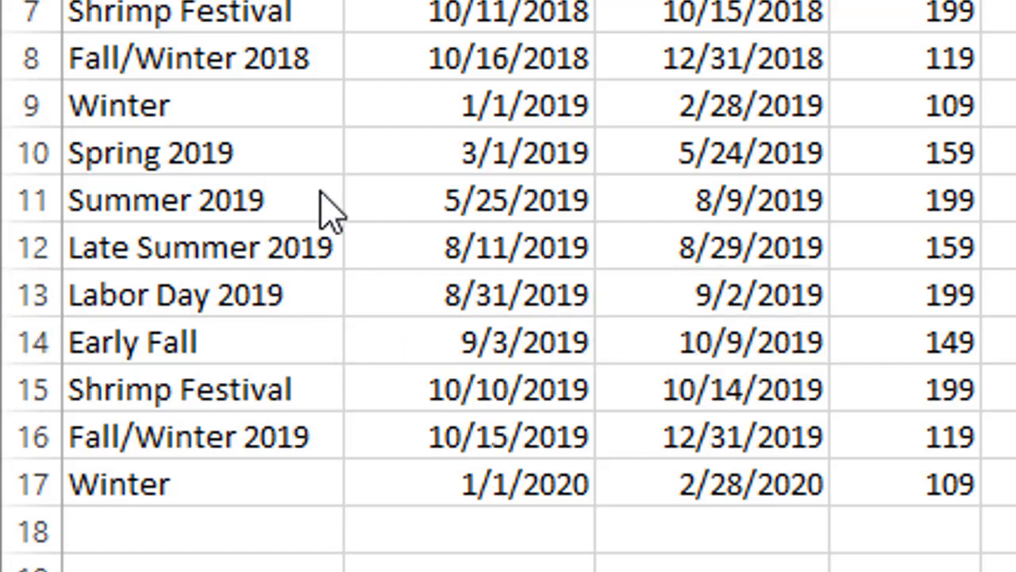
pyautogui.moveTo(261, 150); pyautogui.dragTo(334, 446)
pyautogui.click(379, 343)
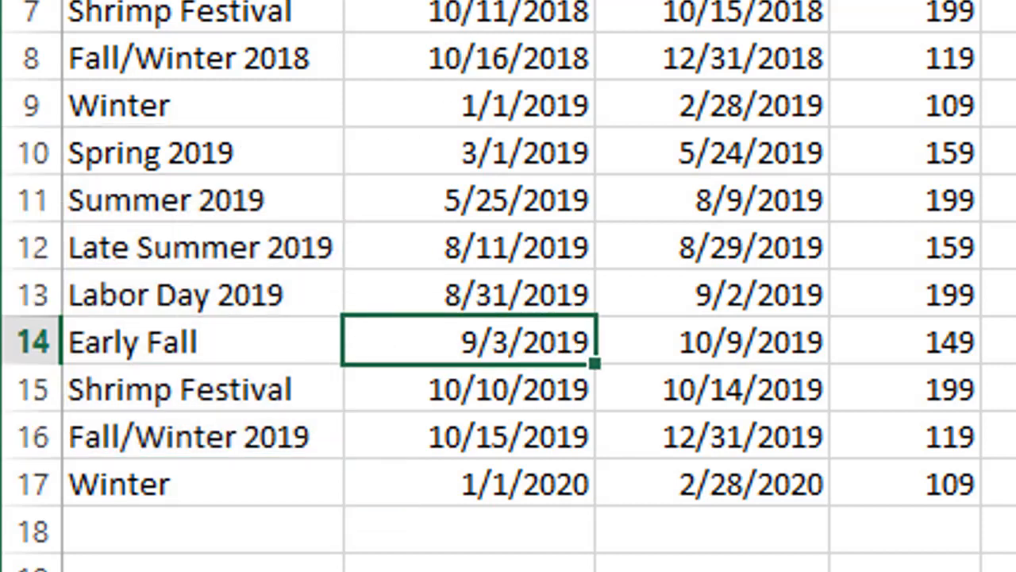
pyautogui.click(706, 57)
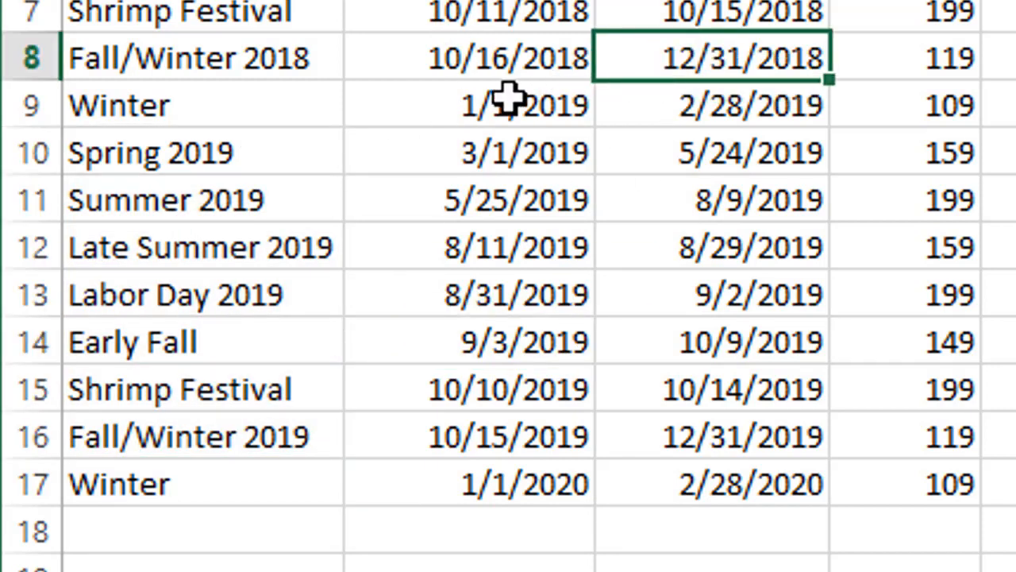
pyautogui.click(492, 107)
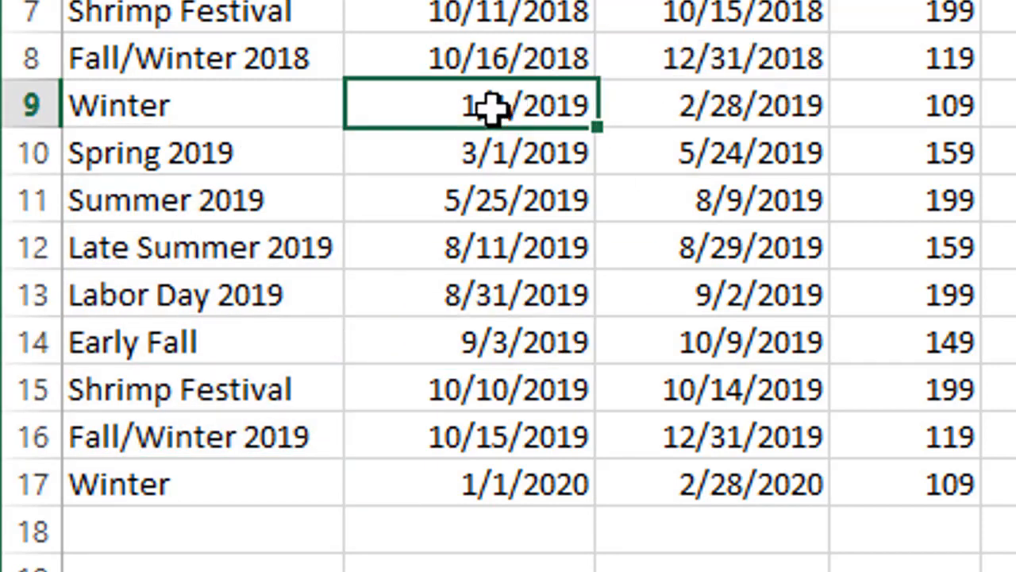
pyautogui.click(785, 99)
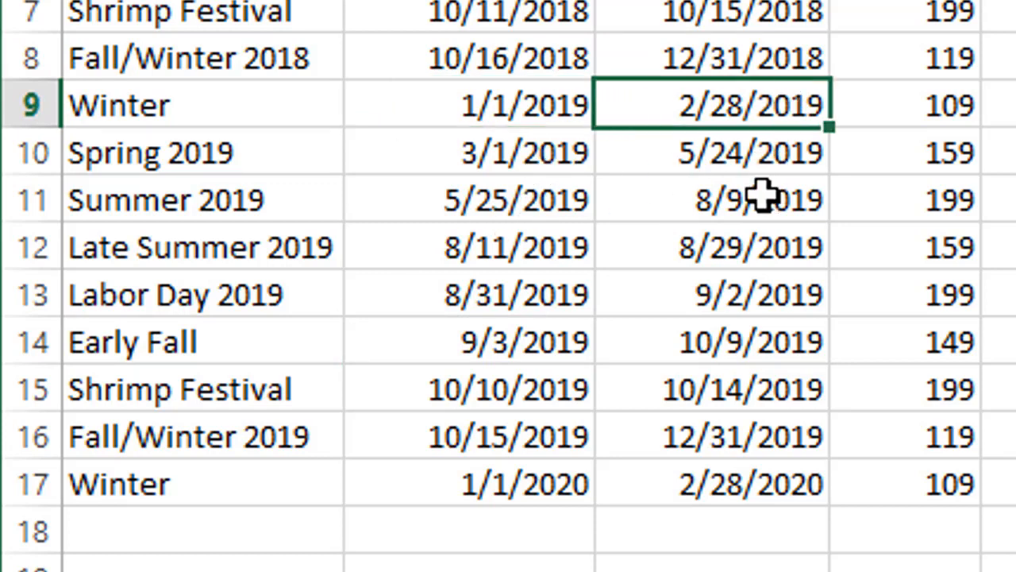
pyautogui.click(774, 247)
# Step: Set the 2019 Labor Day period's start date in B13 to 8/30/2019
pyautogui.click(516, 294)
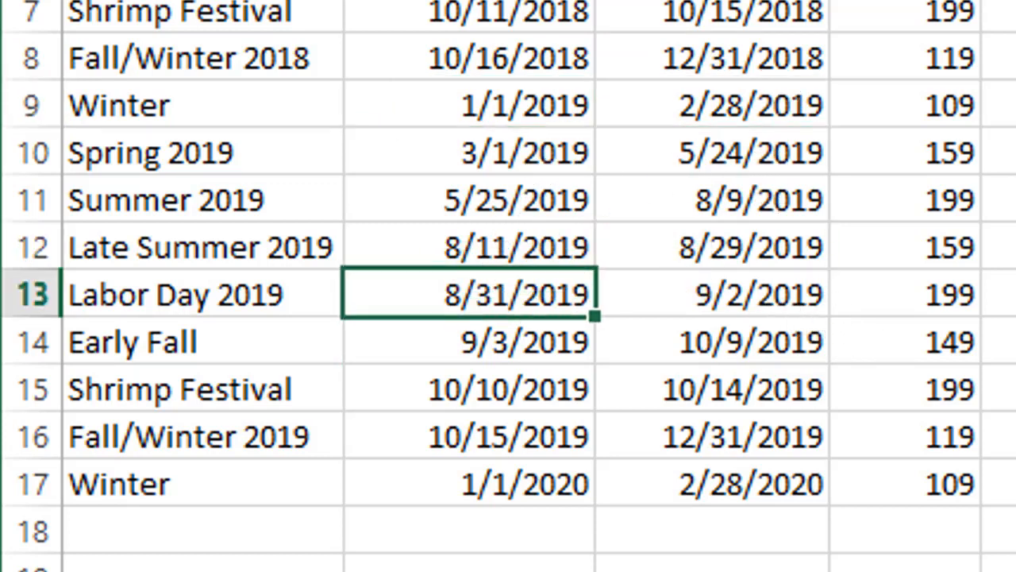
pyautogui.press('F2')
pyautogui.press('BackSpace')
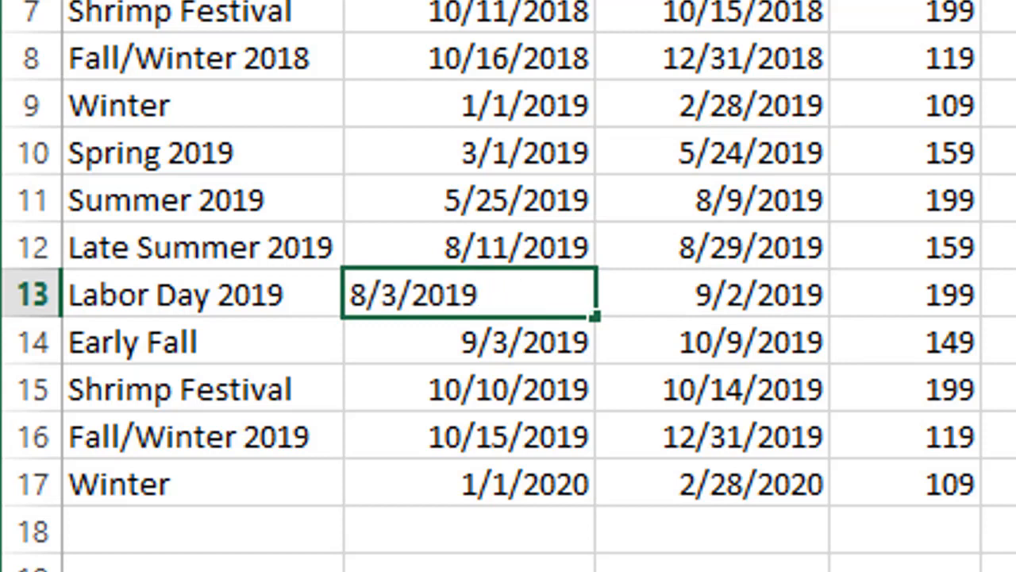
pyautogui.write('0')
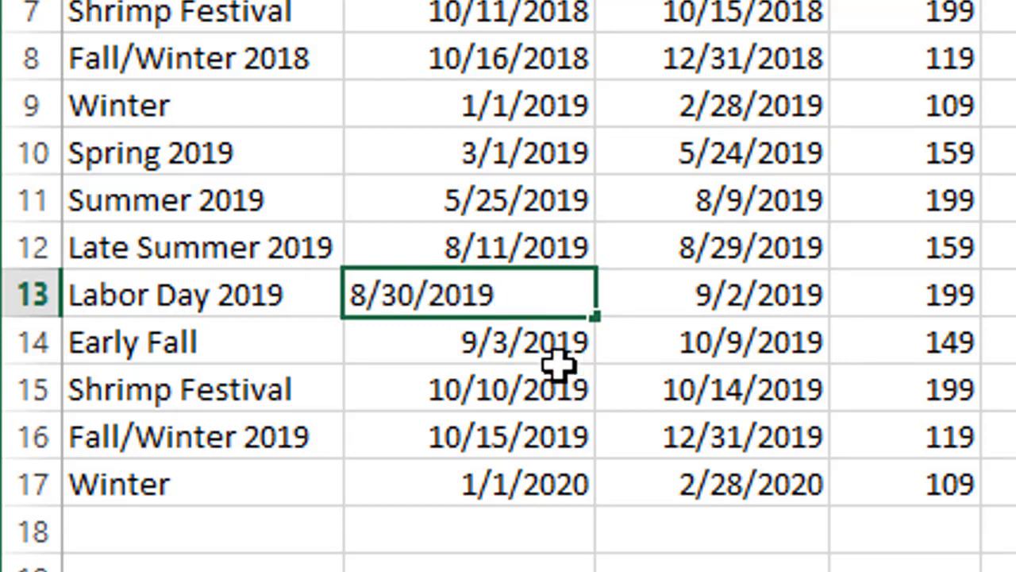
pyautogui.click(558, 361)
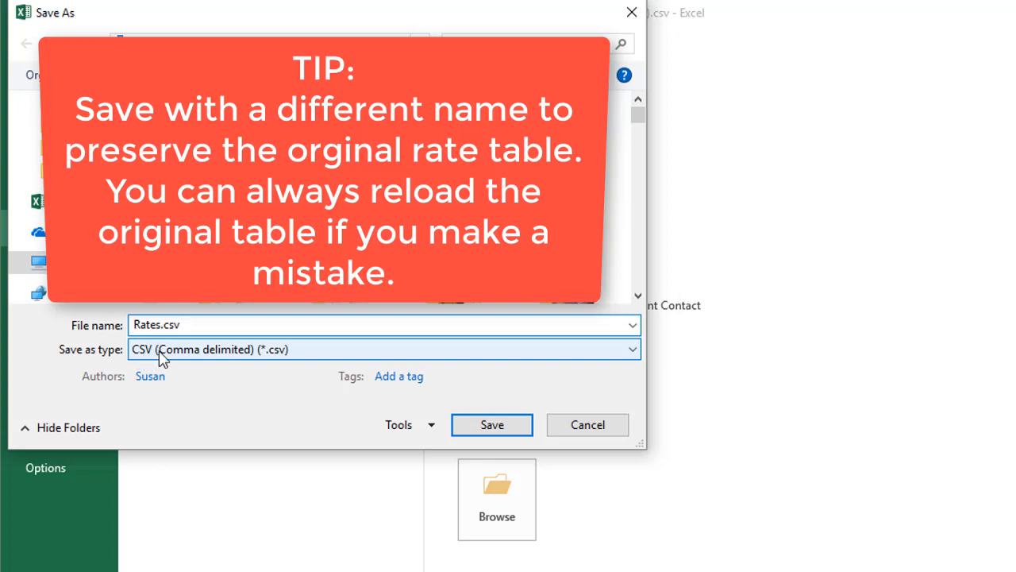
# Step: Save the rate table as Rates.csv in comma-delimited CSV format and close Excel
pyautogui.click(489, 422)
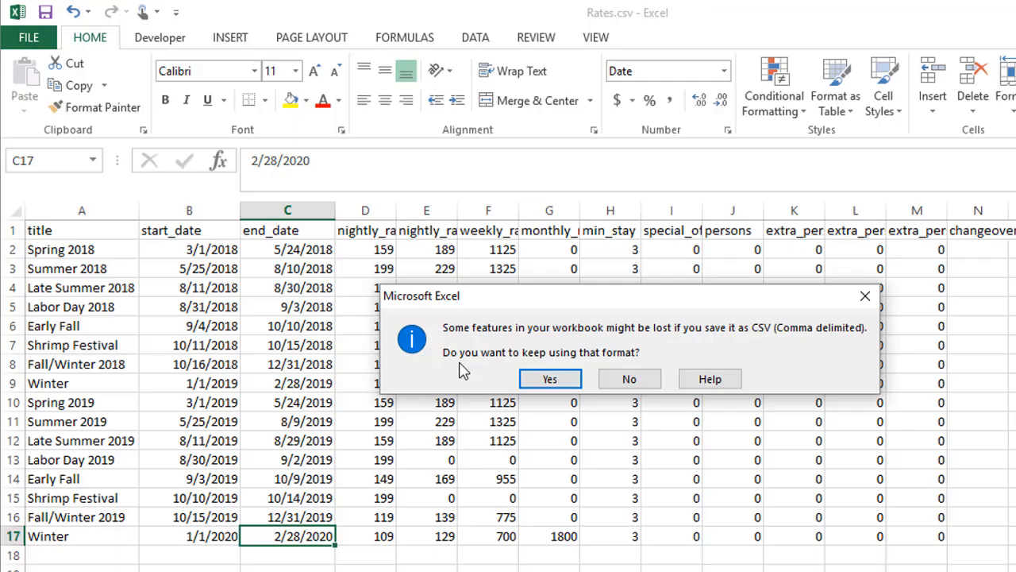
pyautogui.click(547, 380)
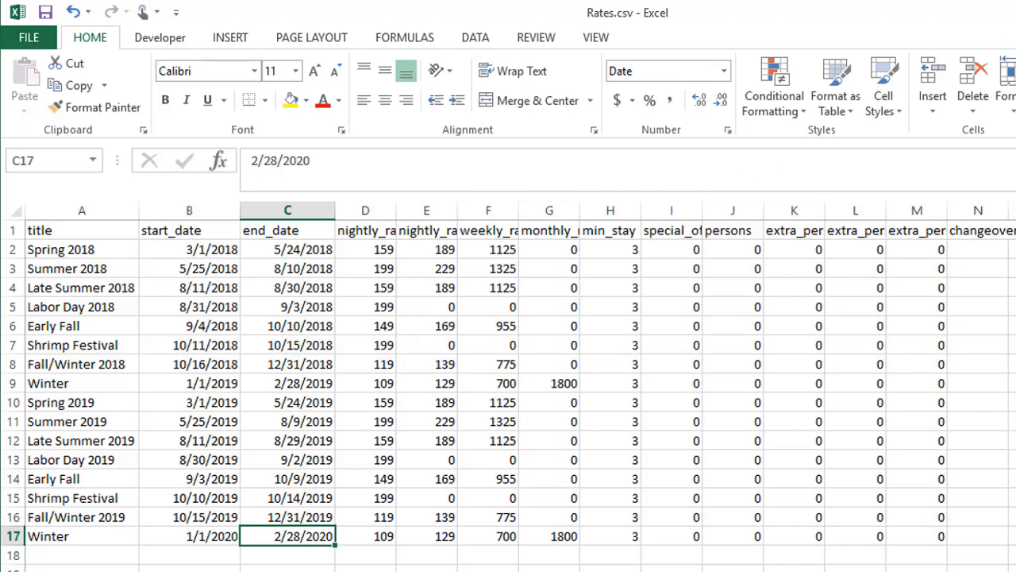
pyautogui.hotkey('alt', 'F4')
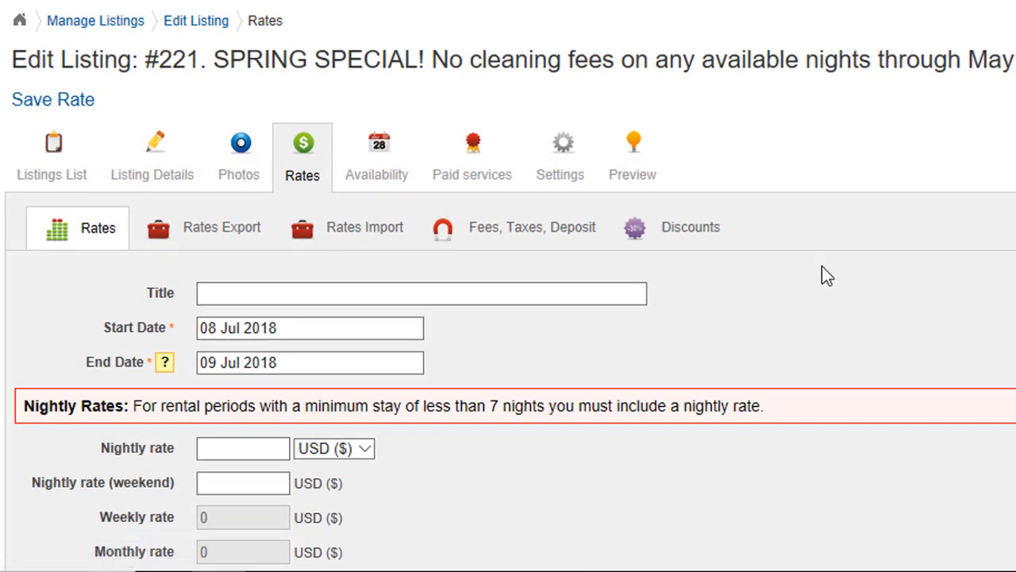
# Step: Import Rates.csv from the Downloads folder into the rental website listing's rates, using a comma as the separator
pyautogui.scroll(-2, 826, 275)
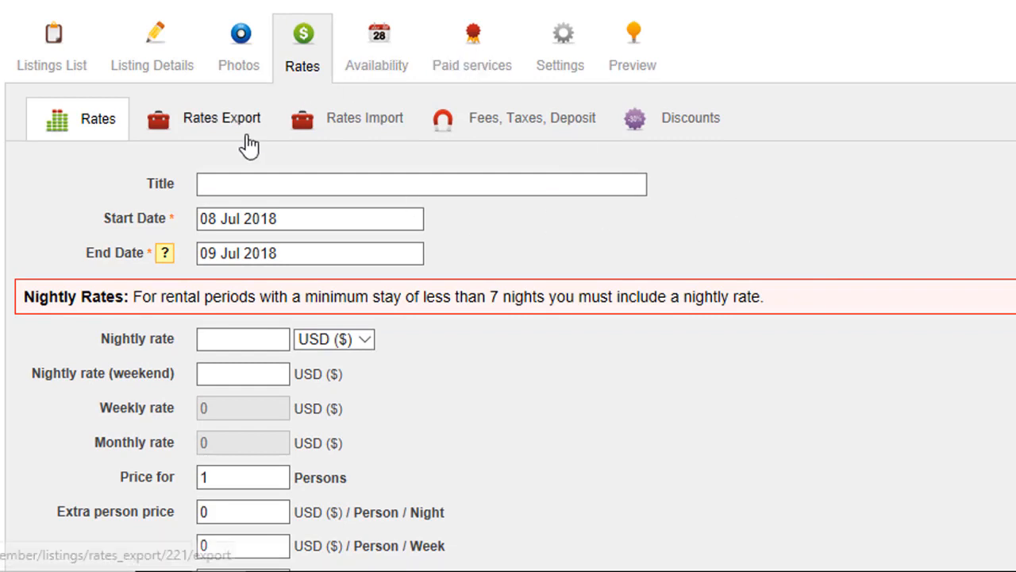
pyautogui.click(379, 125)
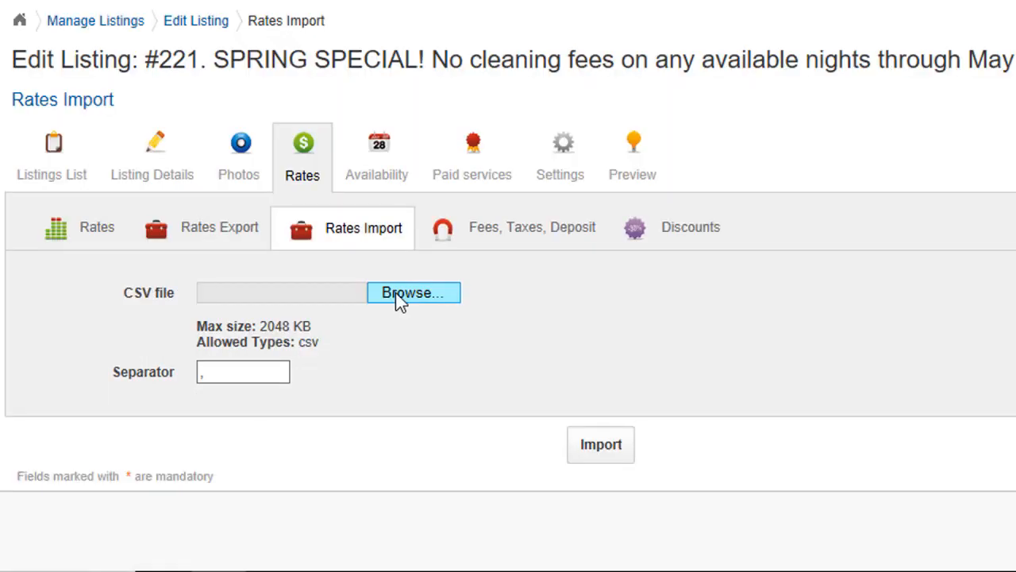
pyautogui.click(395, 293)
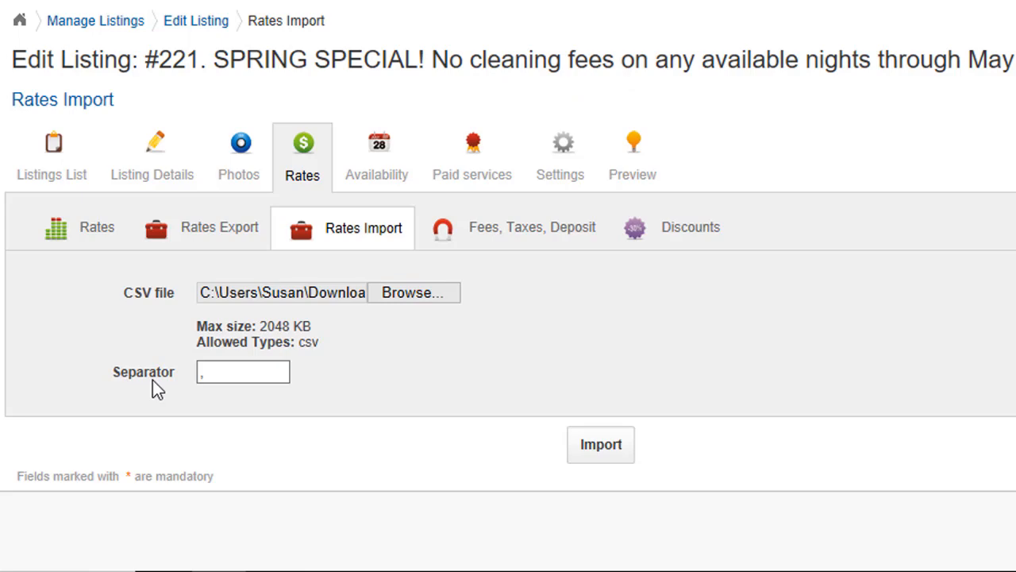
pyautogui.click(237, 375)
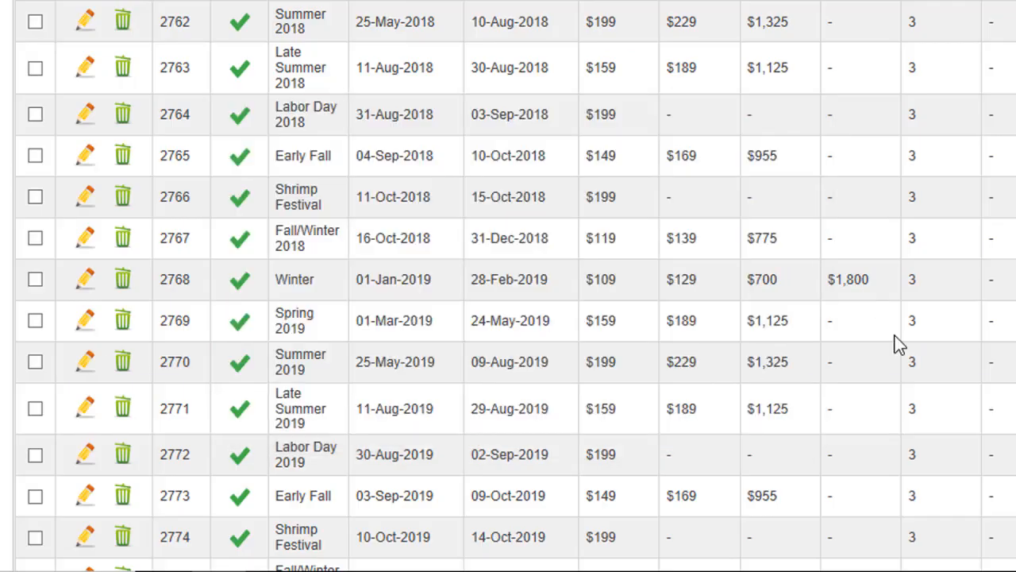
# Step: Review the titles, dates and prices of the imported rate periods from Spring 2018 to the Winter period ending February 2020
pyautogui.scroll(1, 913, 361)
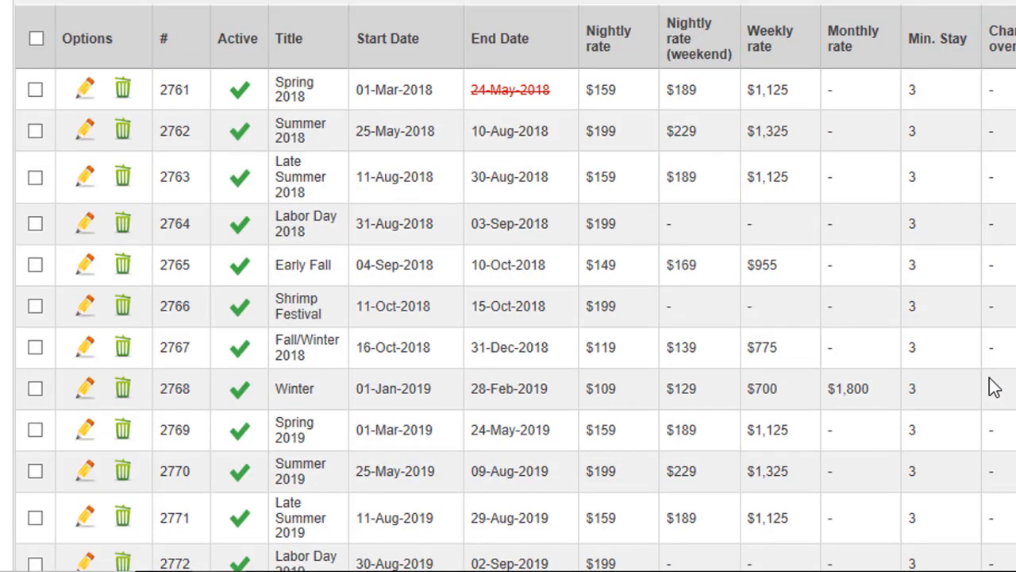
pyautogui.scroll(-1, 961, 382)
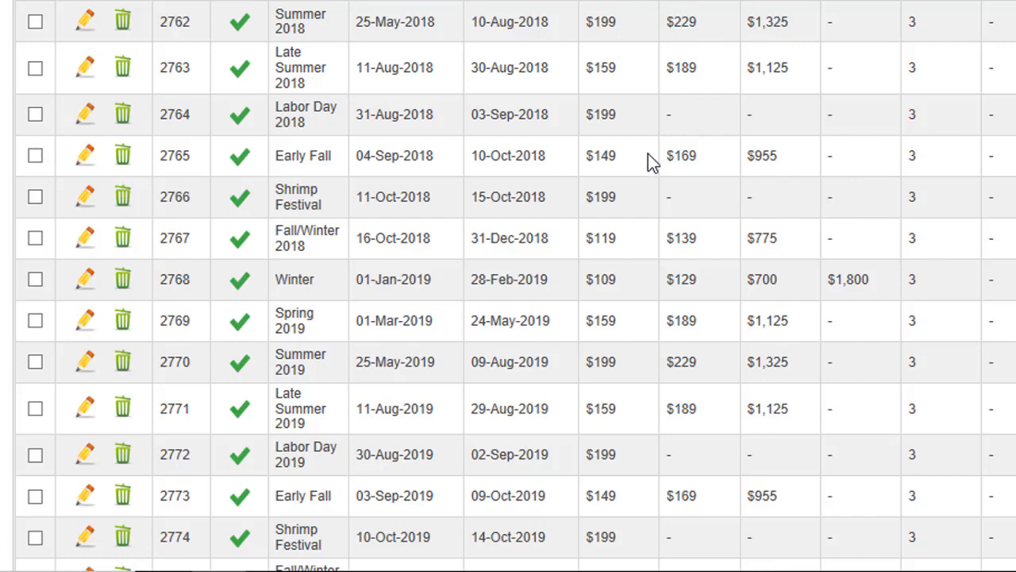
pyautogui.scroll(-1, 647, 155)
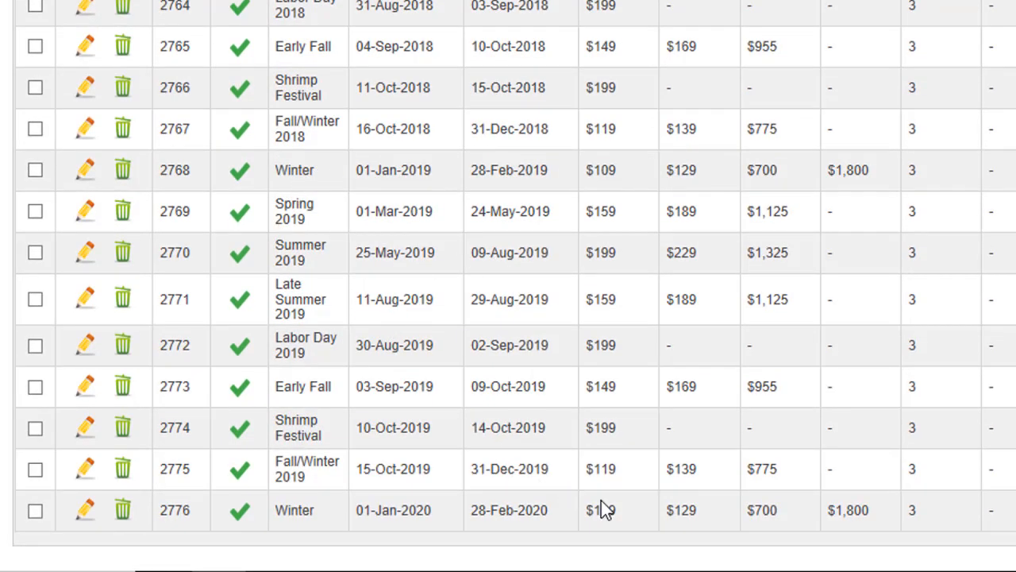
pyautogui.scroll(4, 929, 513)
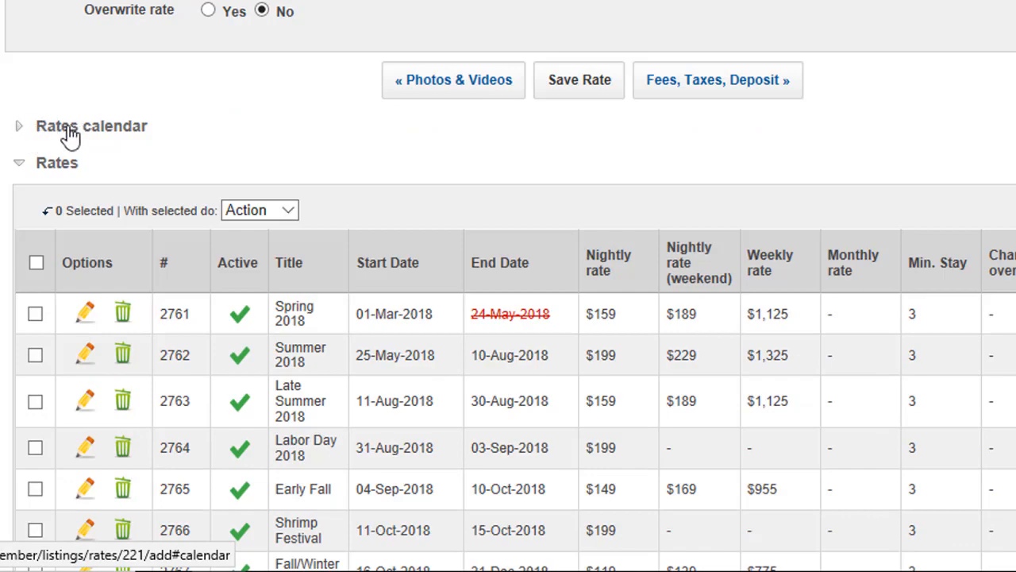
# Step: Expand the rates calendar and check the colour-coded rate periods from July 2018 to June 2019
pyautogui.click(70, 133)
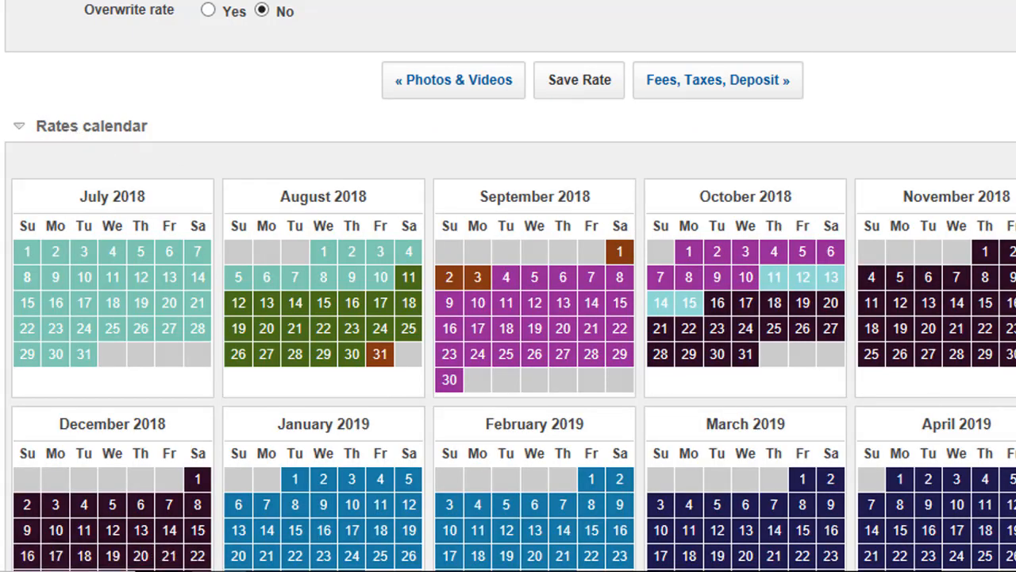
pyautogui.scroll(-1, 403, 240)
pyautogui.scroll(-1, 508, 286)
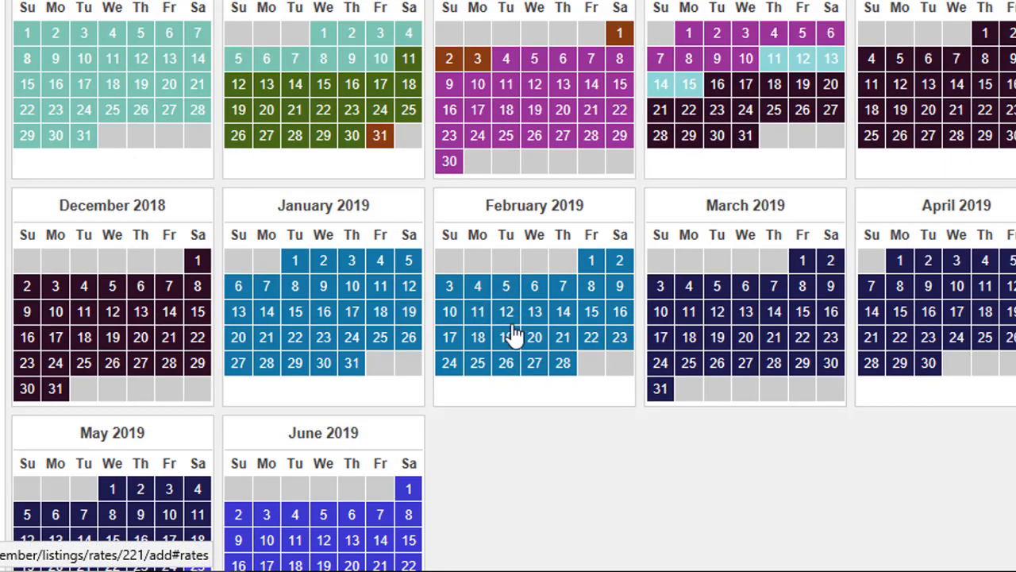
pyautogui.scroll(-1, 734, 435)
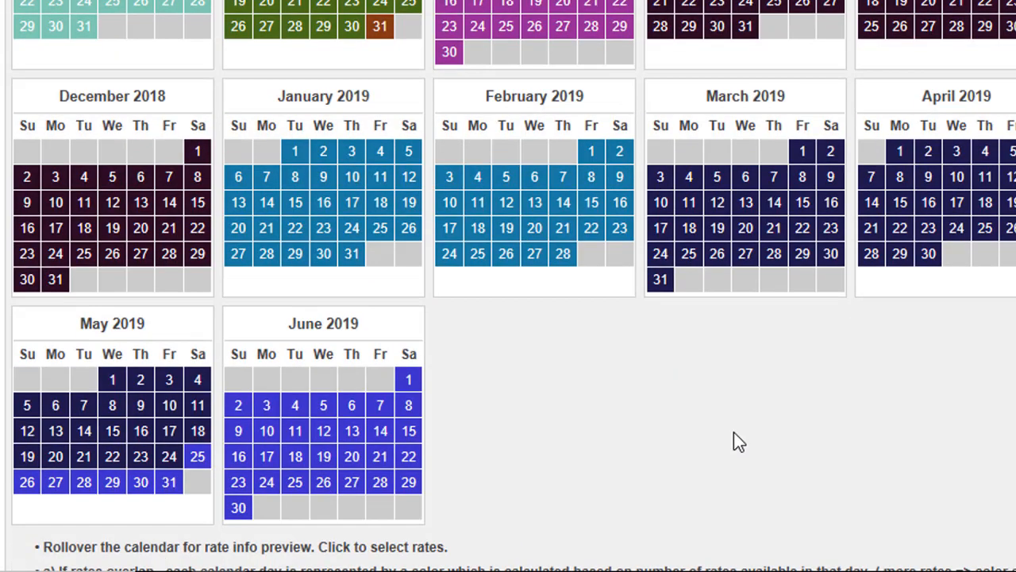
pyautogui.scroll(-1, 734, 435)
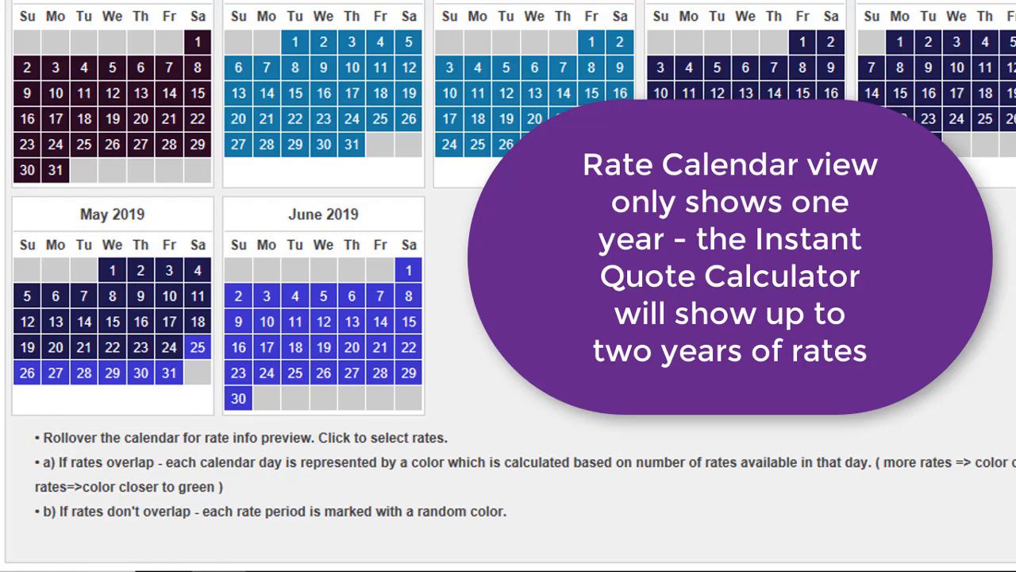
# Step: Open the Winter rate period starting 01-Jan-2019 for editing, inspect its rates and options, and leave without saving
pyautogui.scroll(-6, 533, 267)
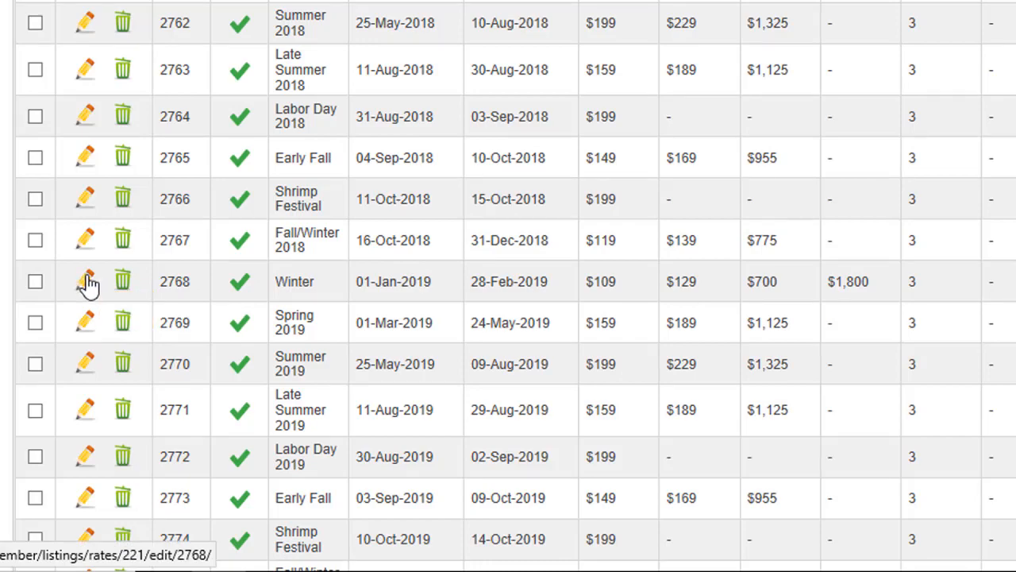
pyautogui.click(89, 284)
pyautogui.scroll(-5, 518, 414)
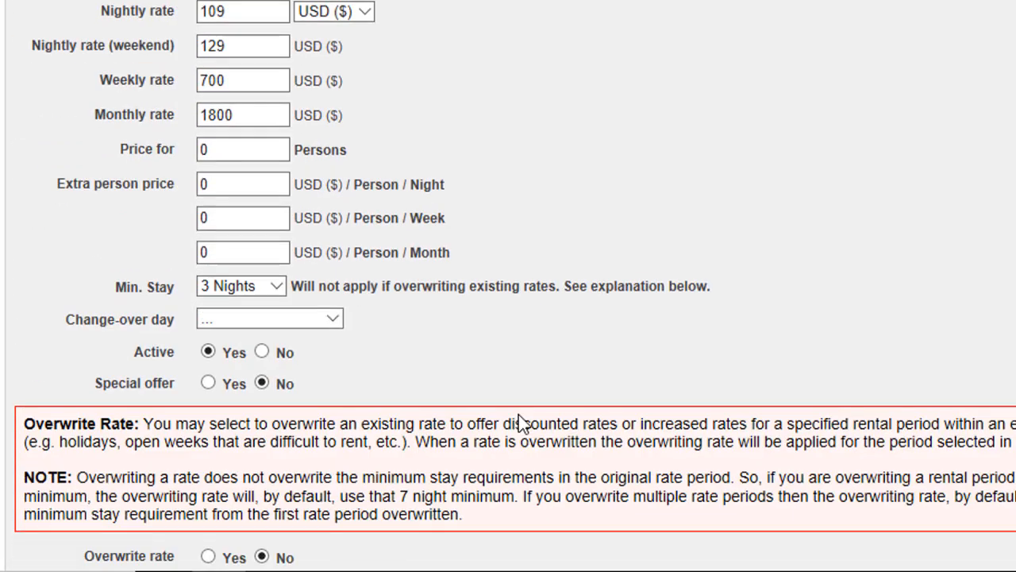
pyautogui.scroll(-2, 518, 414)
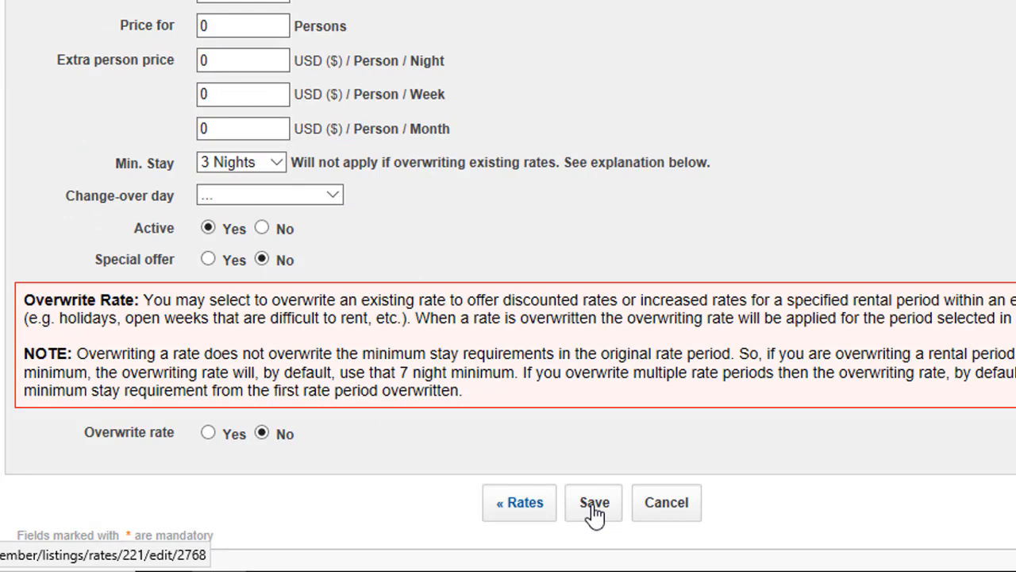
pyautogui.click(662, 506)
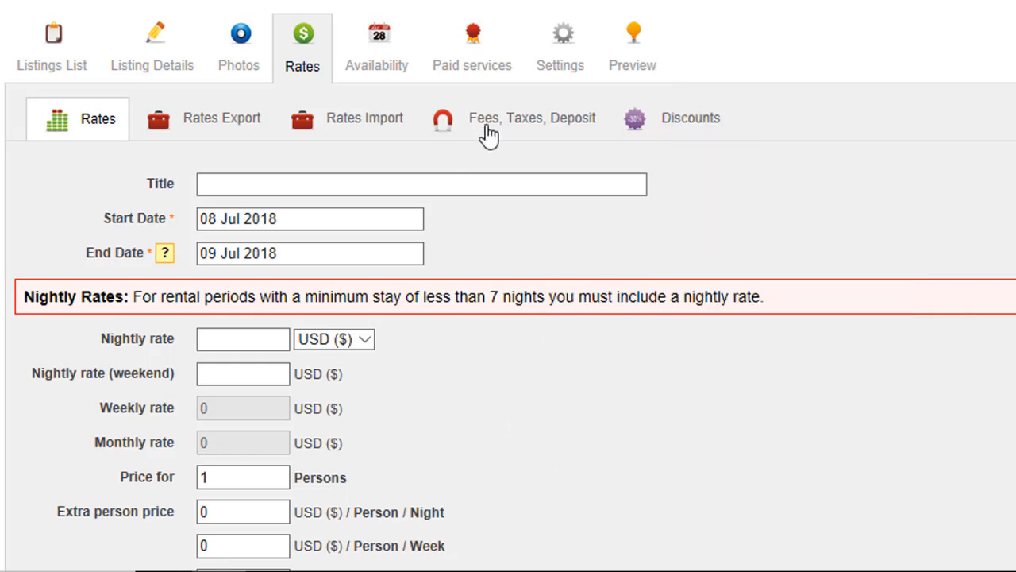
# Step: Preview the listing's public page and review its rates table through the 2019 periods
pyautogui.click(632, 43)
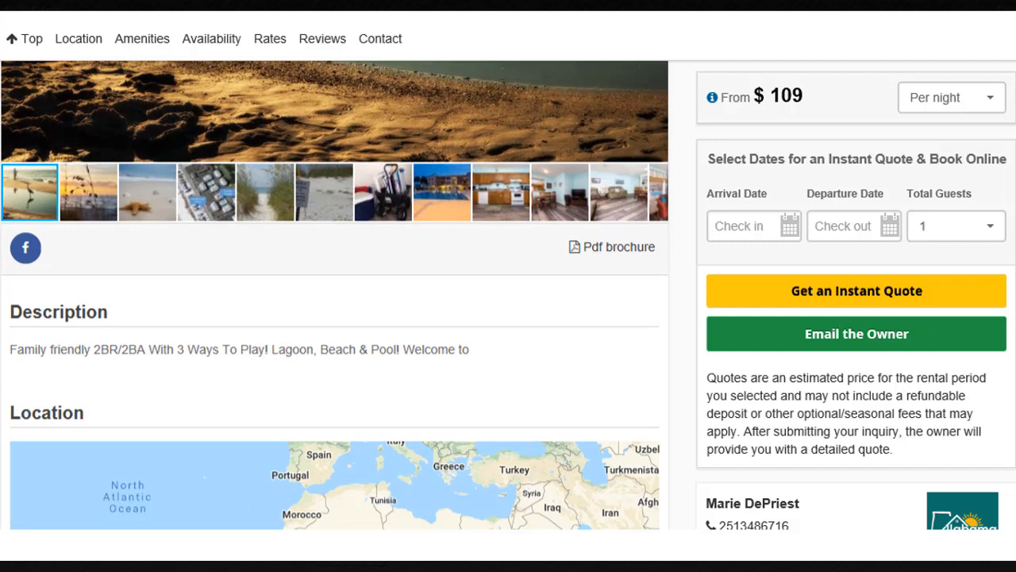
pyautogui.scroll(-15, 436, 196)
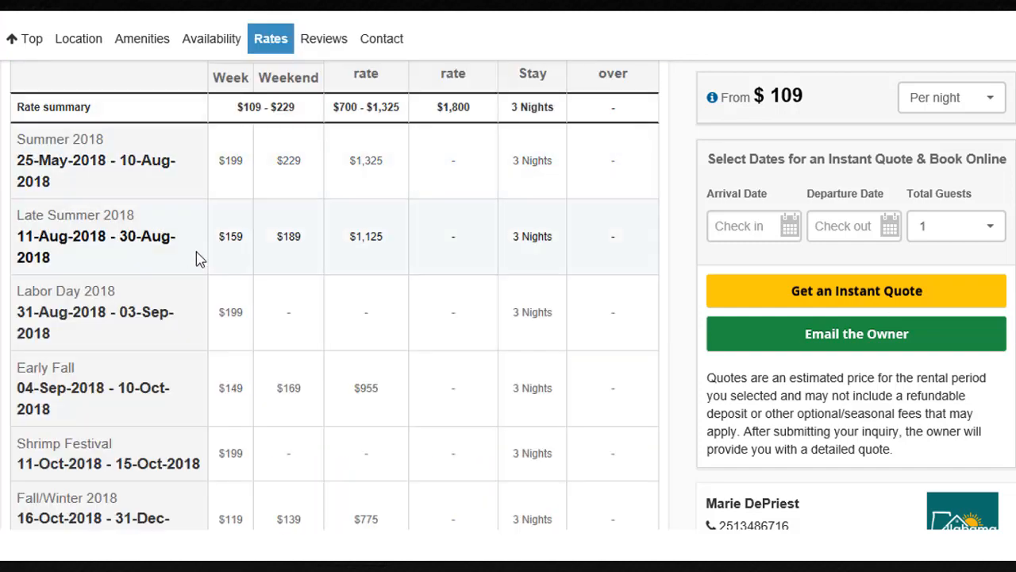
pyautogui.scroll(-2, 289, 422)
pyautogui.scroll(-5, 288, 423)
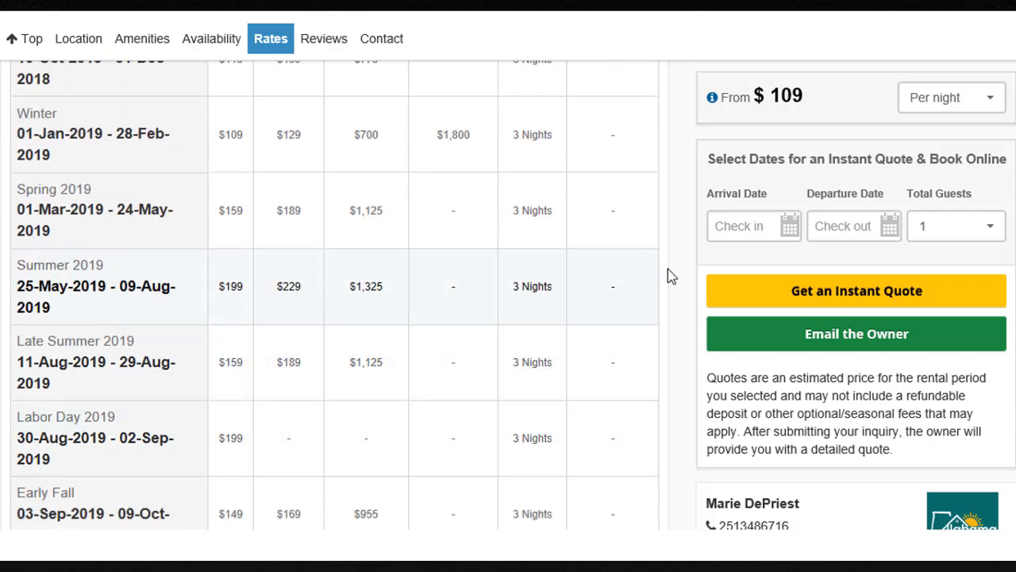
# Step: Request an instant quote for 1 guest arriving 25 May 2019 and departing 01 Jun 2019
pyautogui.click(789, 227)
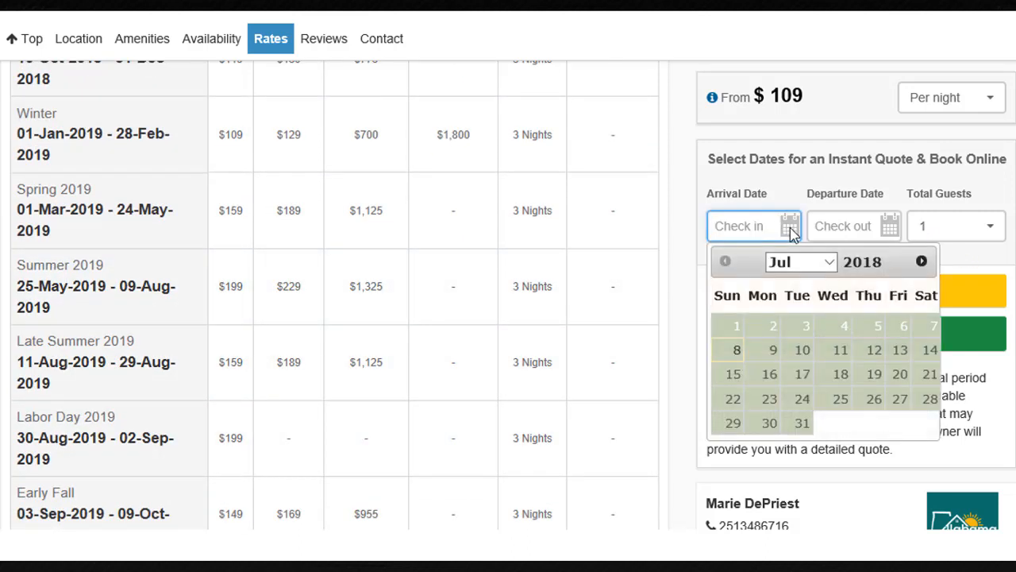
pyautogui.click(922, 265)
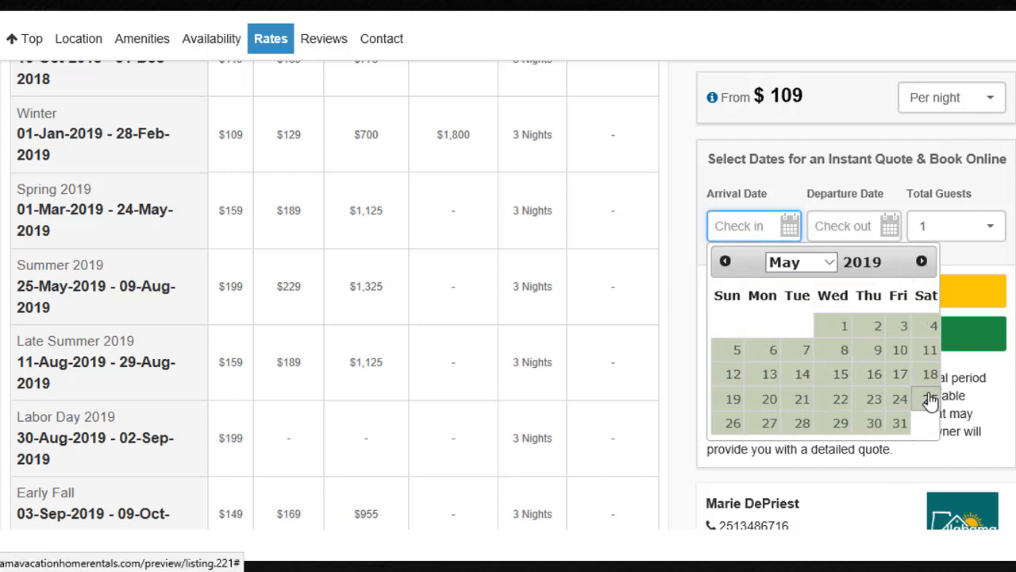
pyautogui.click(929, 399)
pyautogui.click(890, 227)
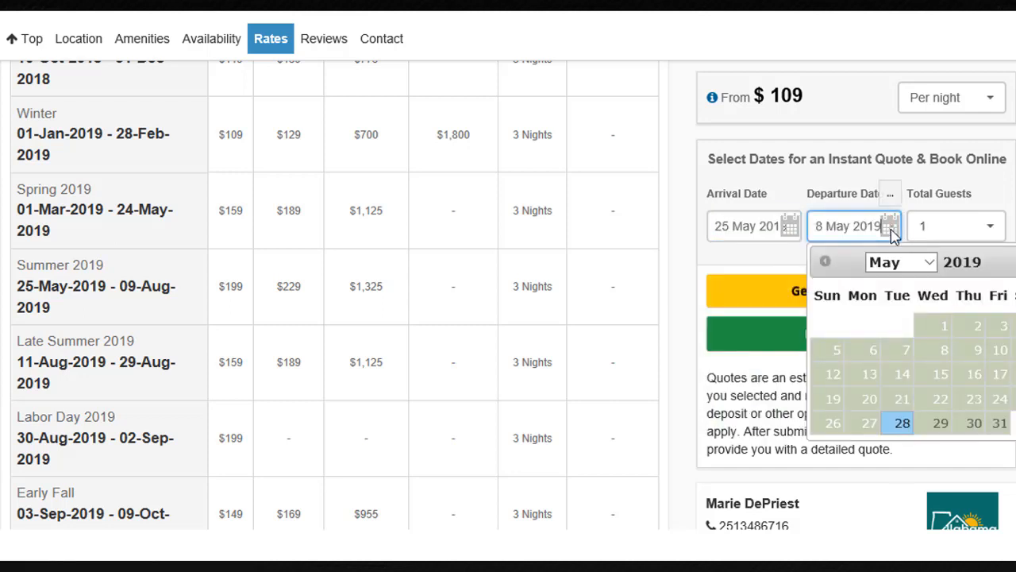
pyautogui.click(890, 230)
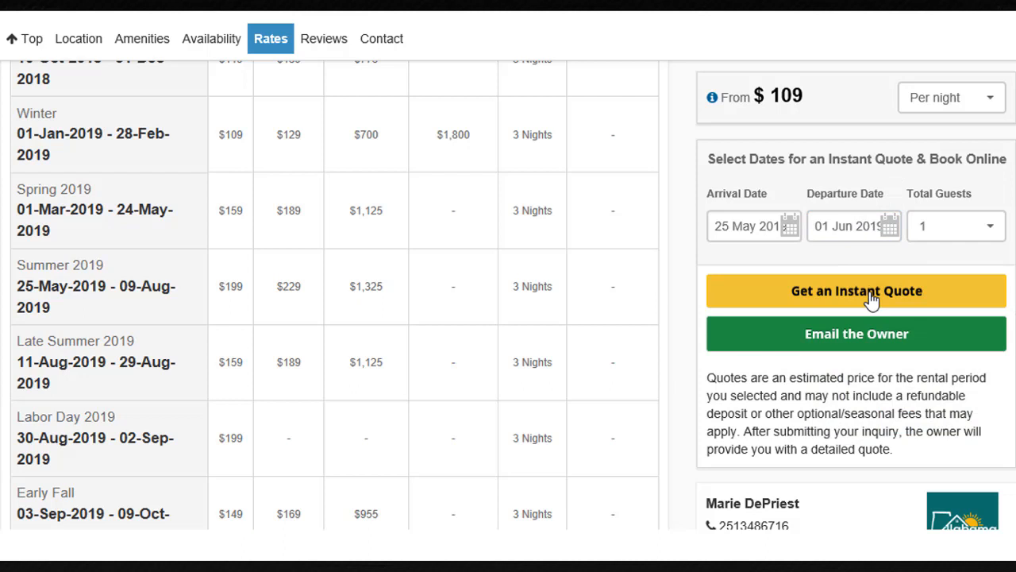
pyautogui.click(871, 299)
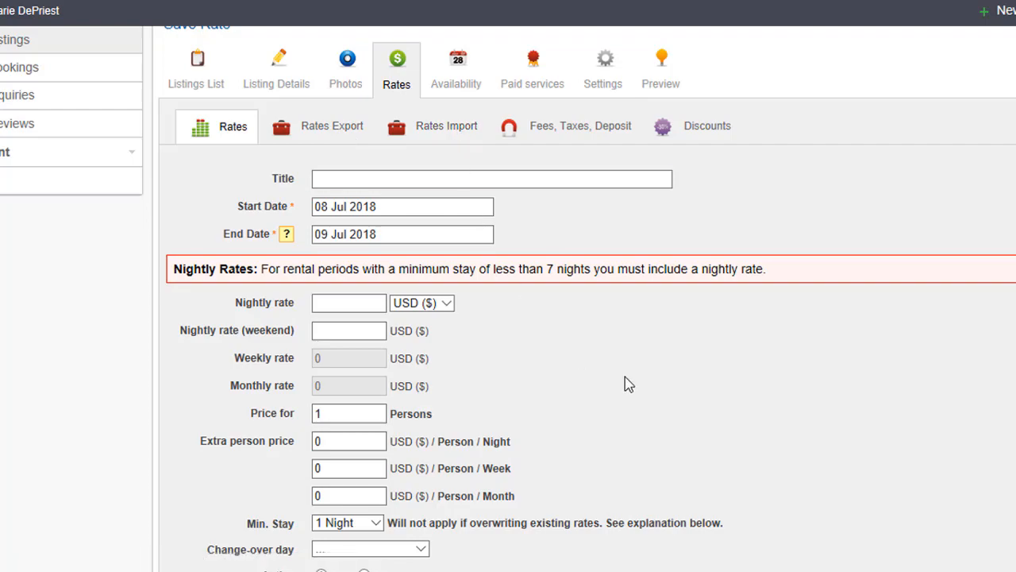
# Step: Look over the listing's rate entry form and rates calendar
pyautogui.scroll(-10, 627, 384)
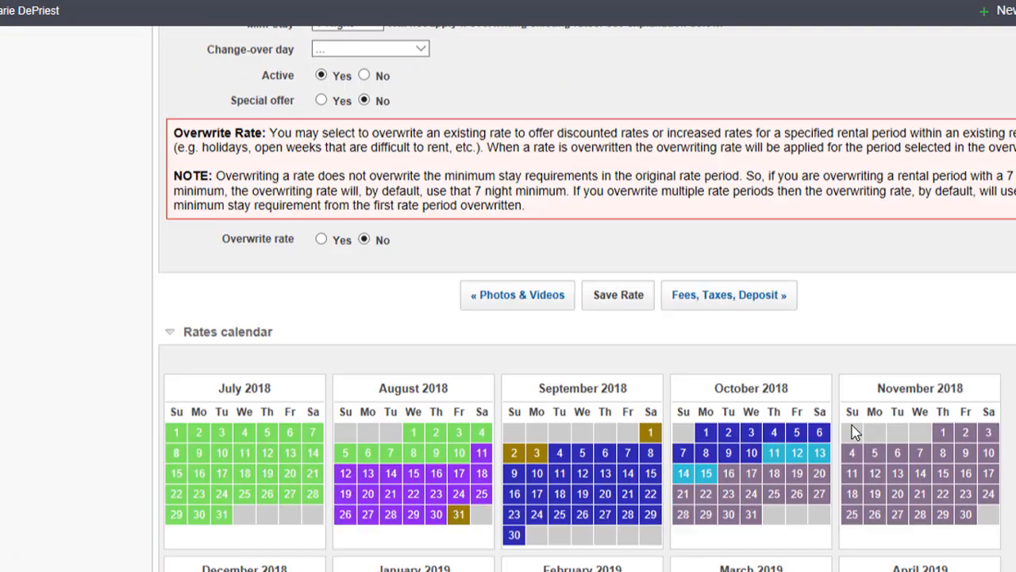